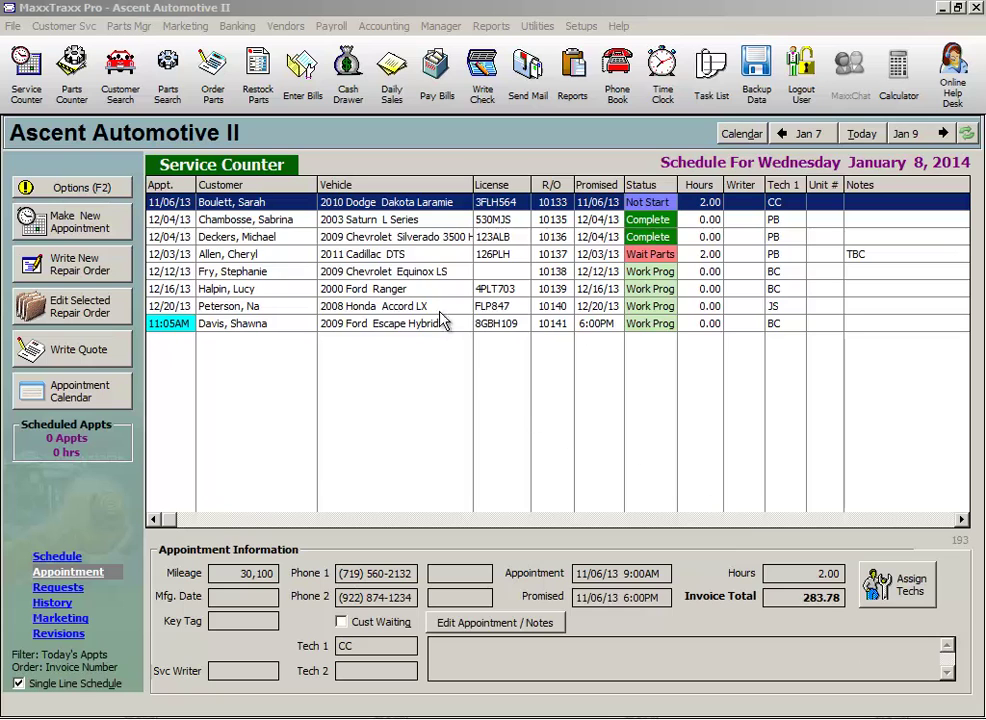
Select the 2009 Chevrolet Equinox LS starter job in the Service Counter schedule
{"action": "left_click", "coordinate": [410, 273]}
Open repair order 10138 and select its DL9970S starter part and Starter replace labor lines
{"action": "double_click", "coordinate": [410, 278]}
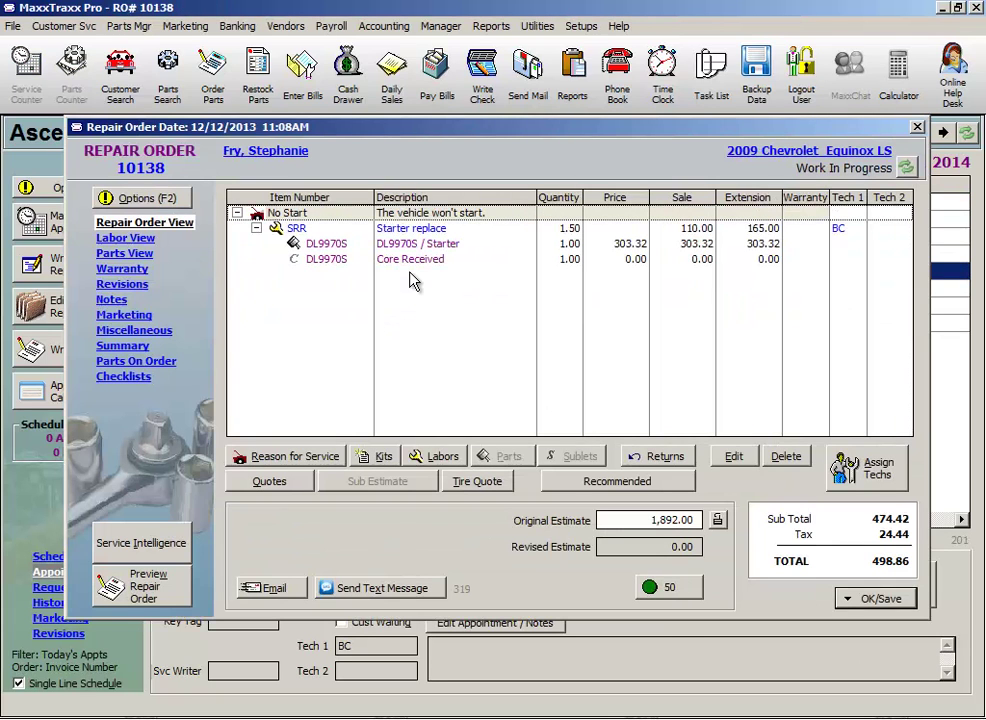
{"action": "left_click", "coordinate": [437, 245]}
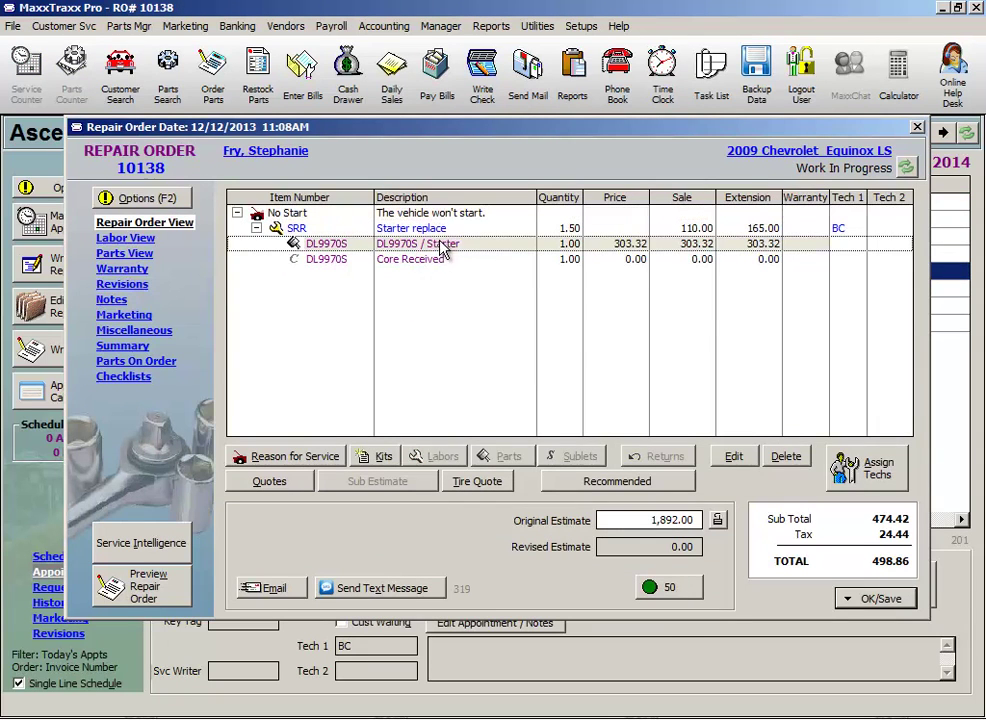
{"action": "left_click", "coordinate": [466, 230]}
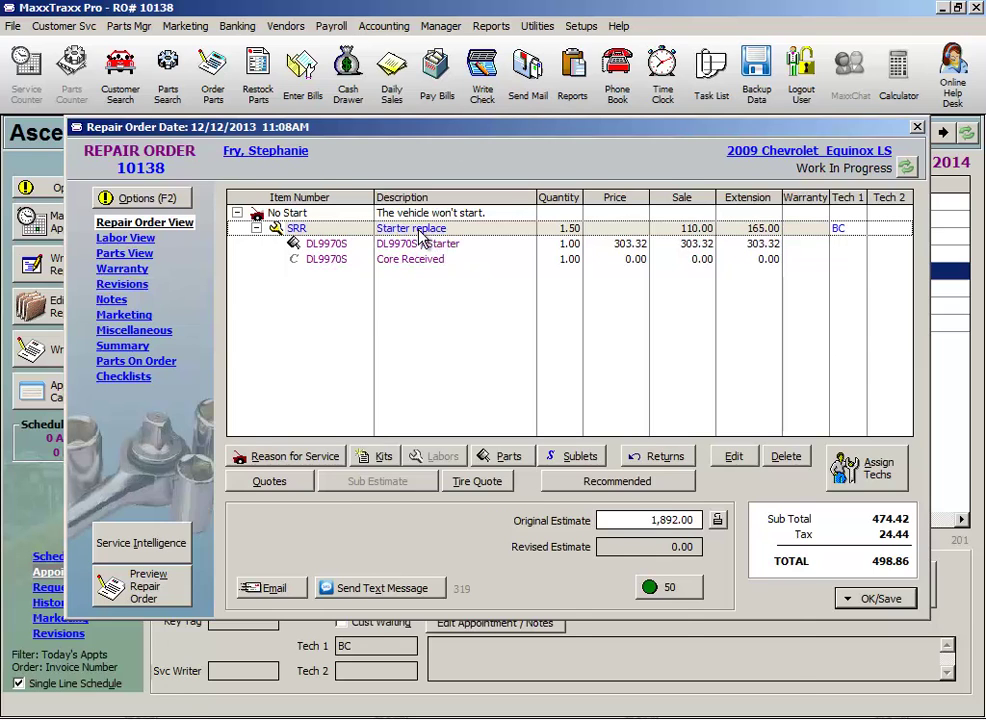
Apply a 100% warranty discount of 110.00 to the Starter replace labor
{"action": "double_click", "coordinate": [420, 230]}
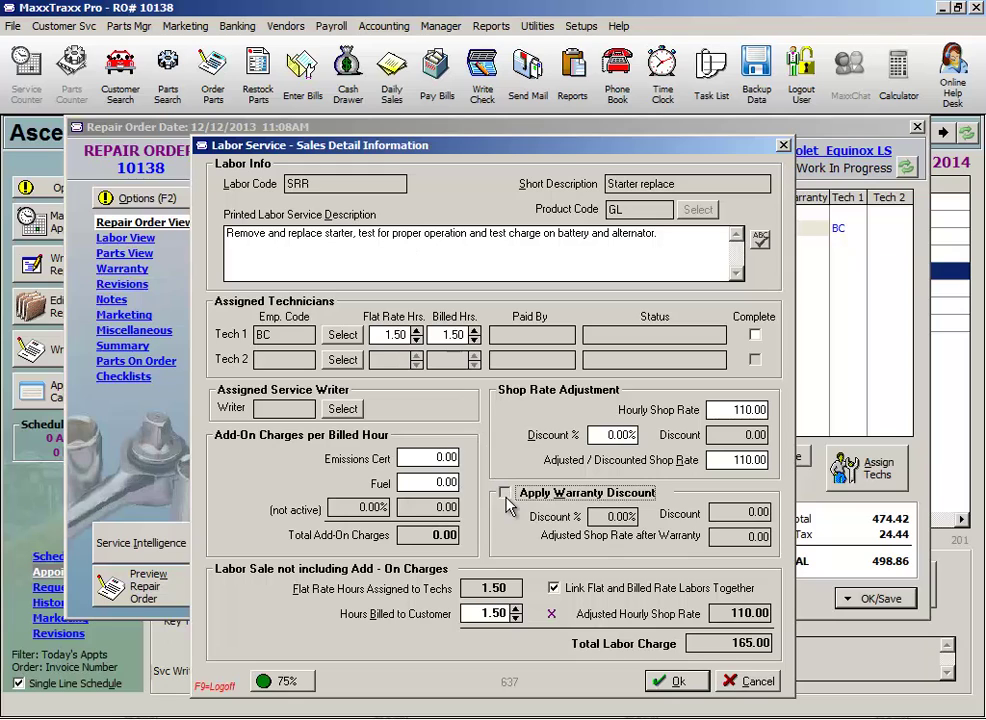
{"action": "left_click", "coordinate": [505, 493]}
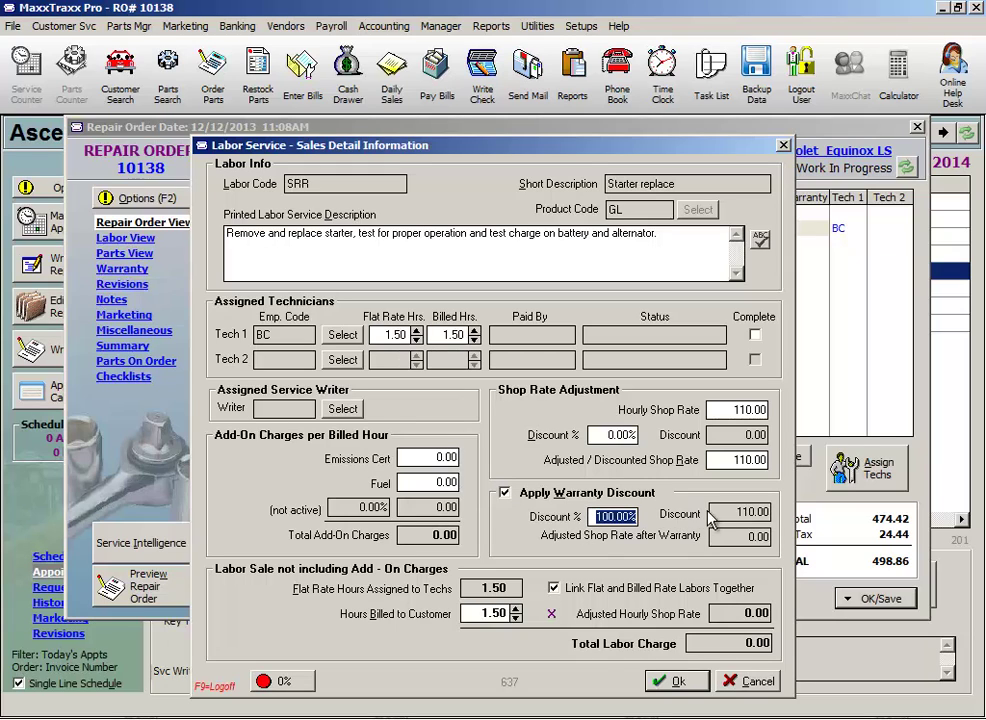
{"action": "left_click_drag", "start_coordinate": [738, 513], "coordinate": [771, 513]}
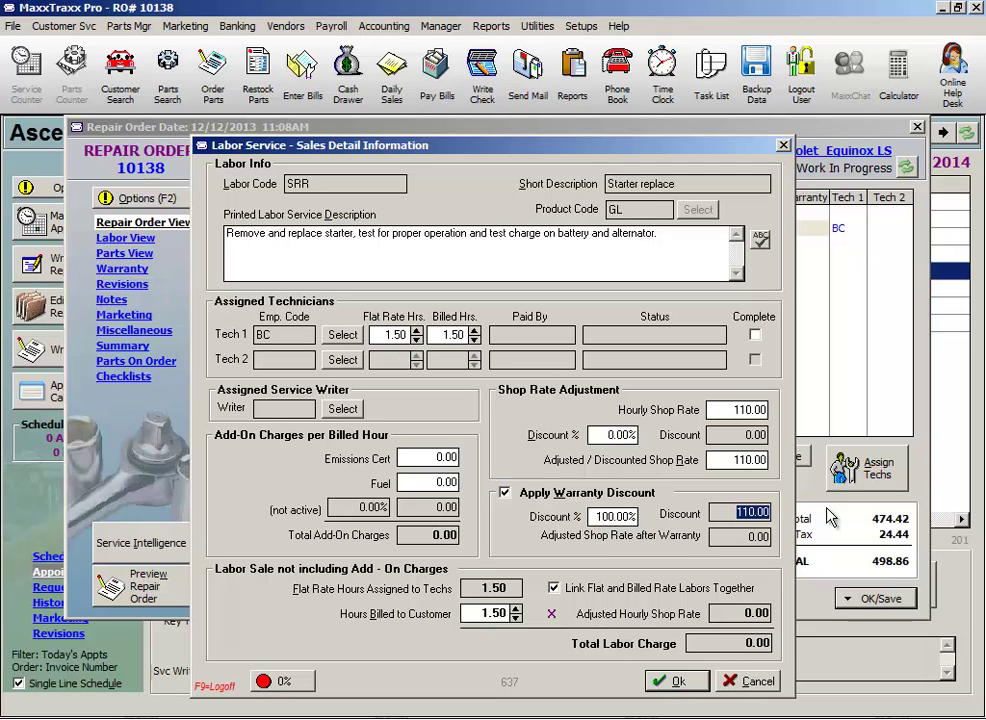
Save the labor discount and give the DL9970S starter part a 50% warranty discount
{"action": "left_click", "coordinate": [672, 680]}
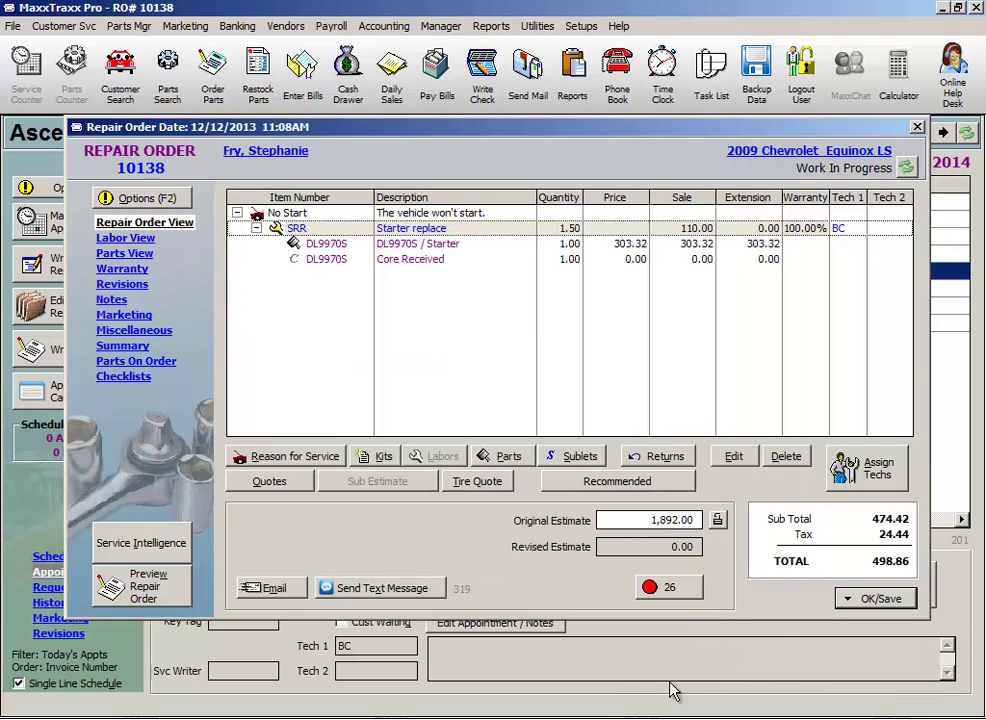
{"action": "double_click", "coordinate": [452, 249]}
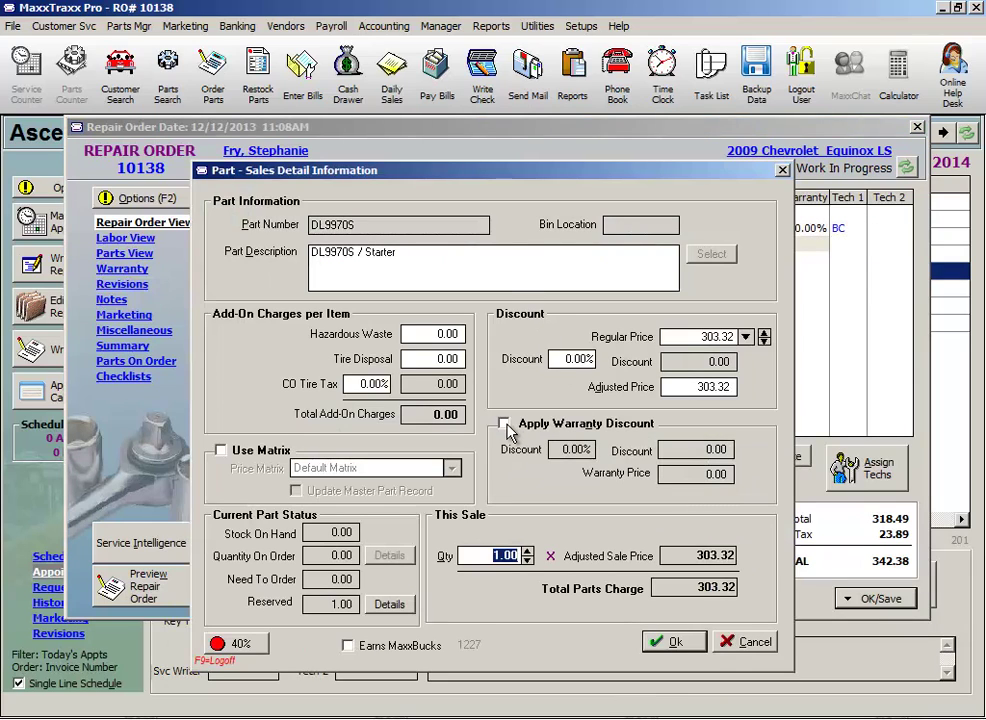
{"action": "left_click", "coordinate": [504, 424]}
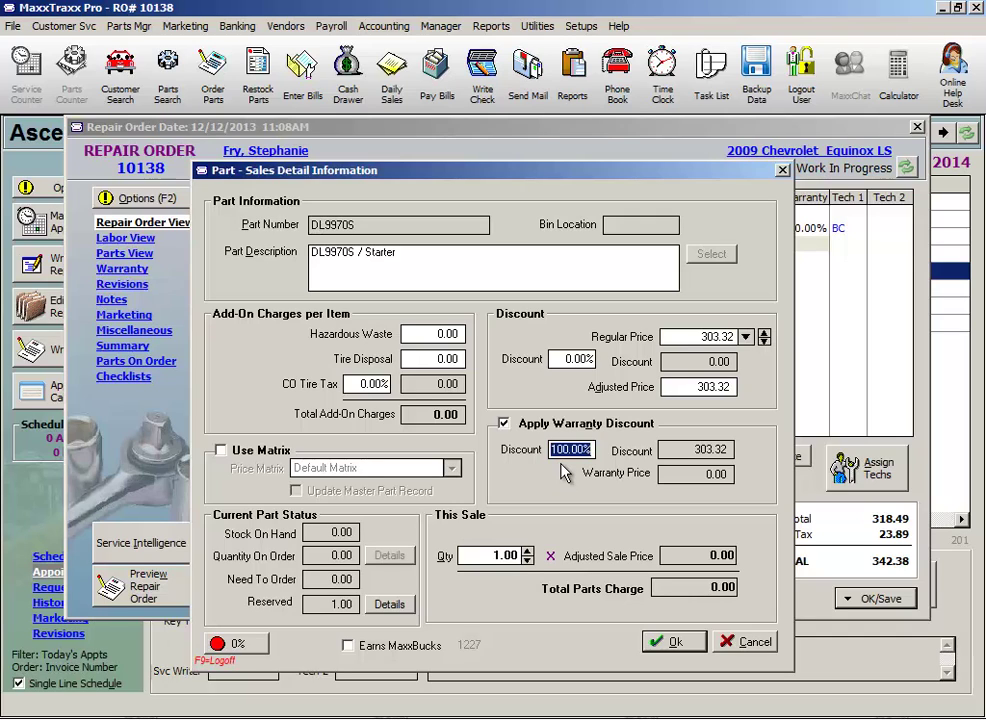
{"action": "type", "text": "50"}
{"action": "key", "text": "Tab"}
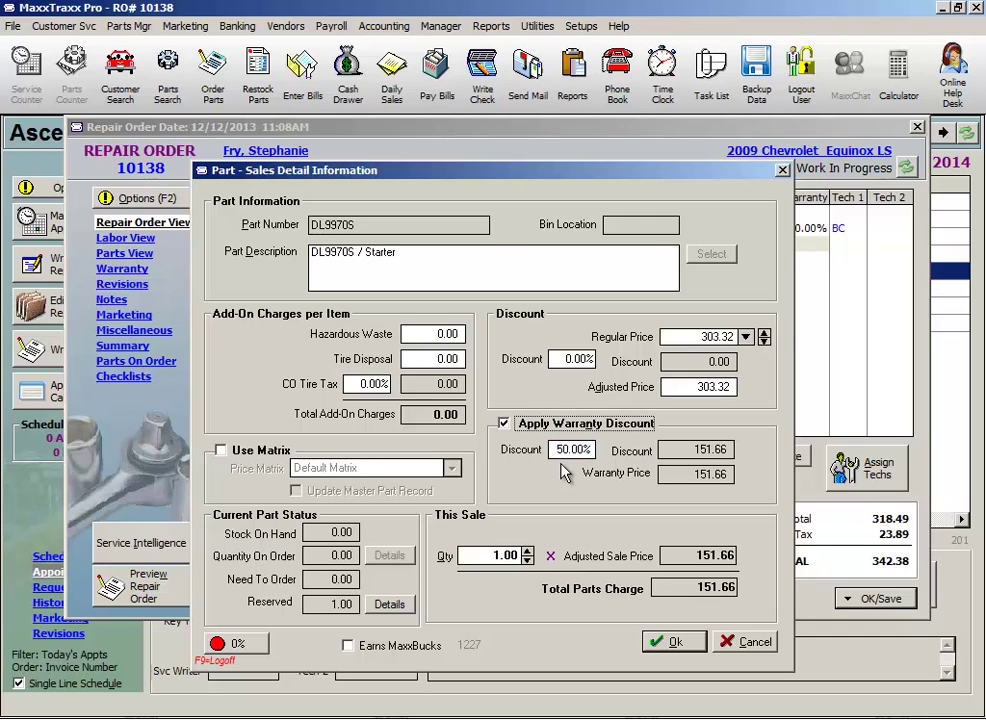
Raise the starter part's warranty discount to 100% (303.32) and save it
{"action": "left_click_drag", "start_coordinate": [687, 470], "coordinate": [750, 470]}
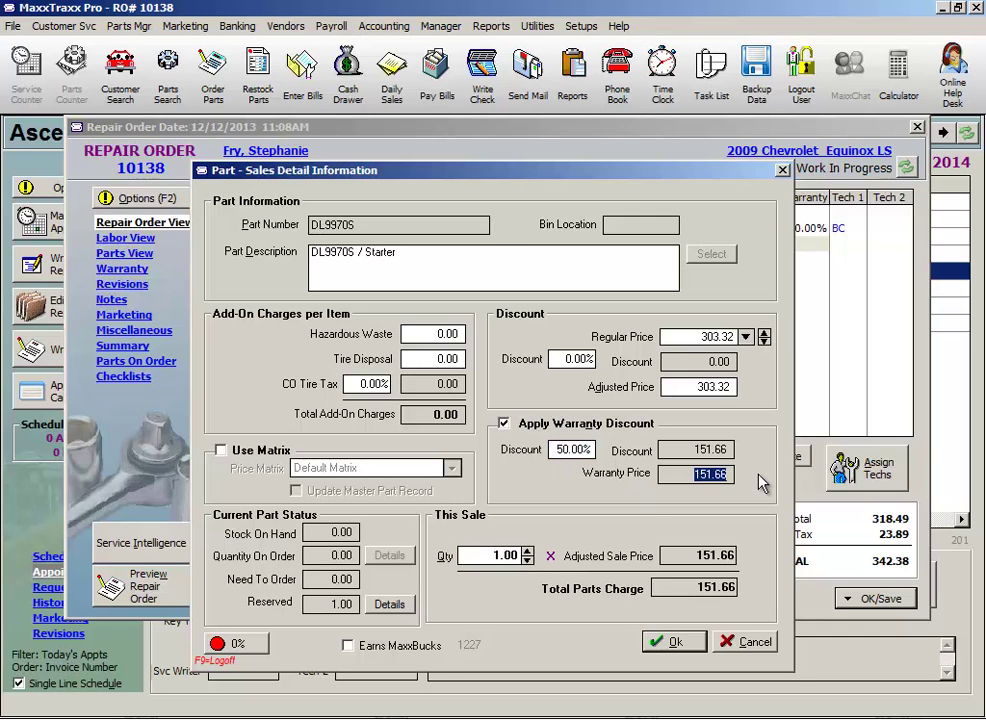
{"action": "left_click", "coordinate": [544, 449]}
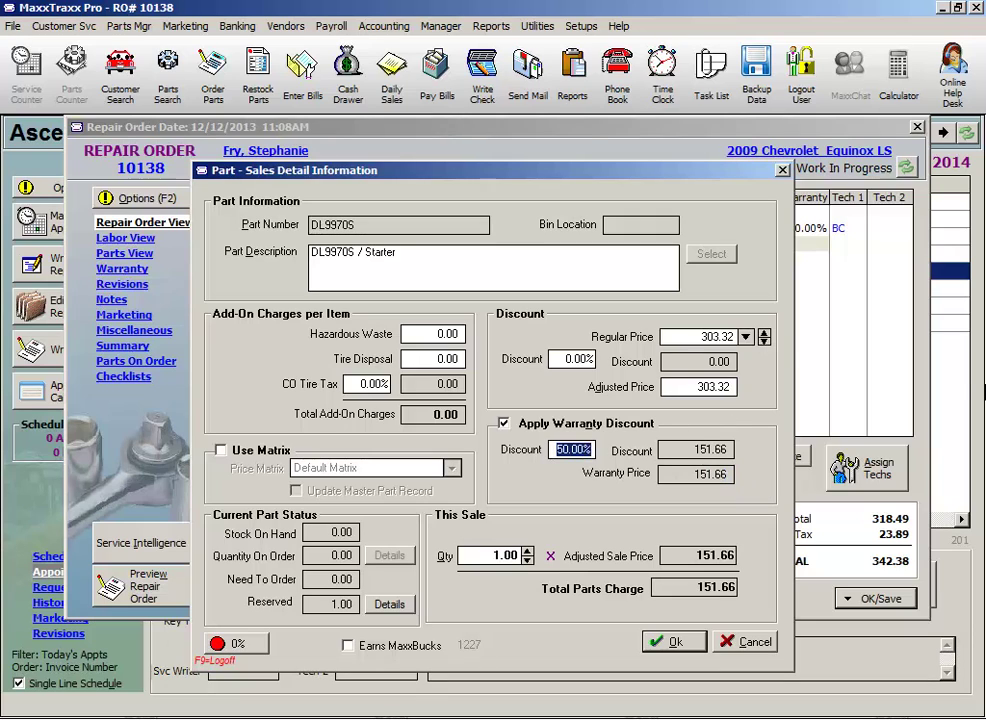
{"action": "type", "text": "100"}
{"action": "key", "text": "shift+Tab"}
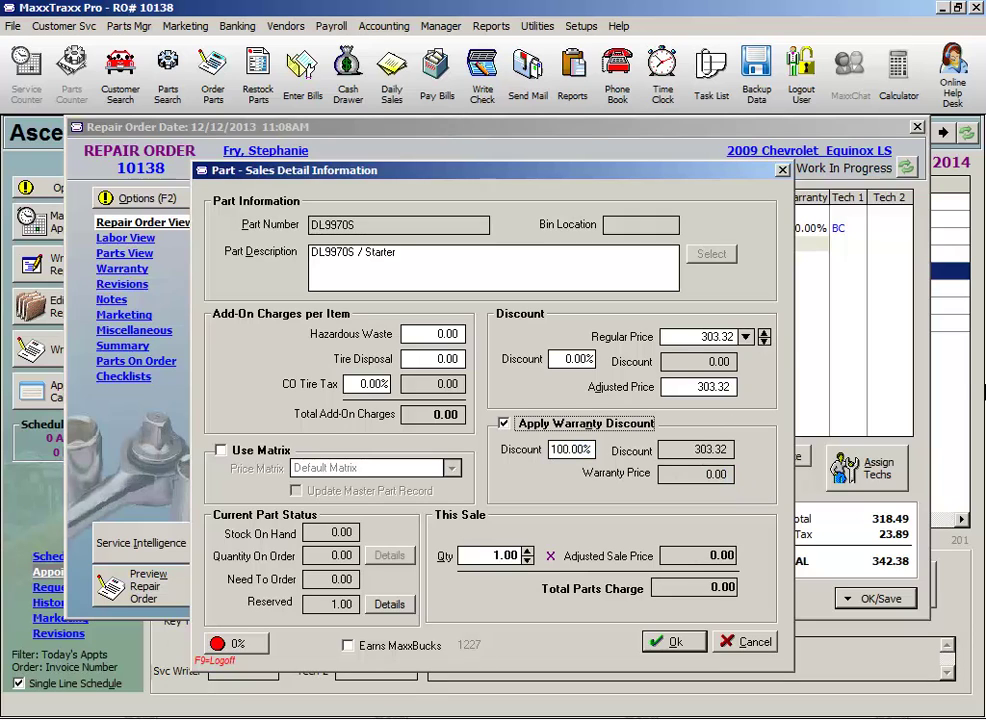
{"action": "key", "text": "Tab"}
{"action": "key", "text": "Tab"}
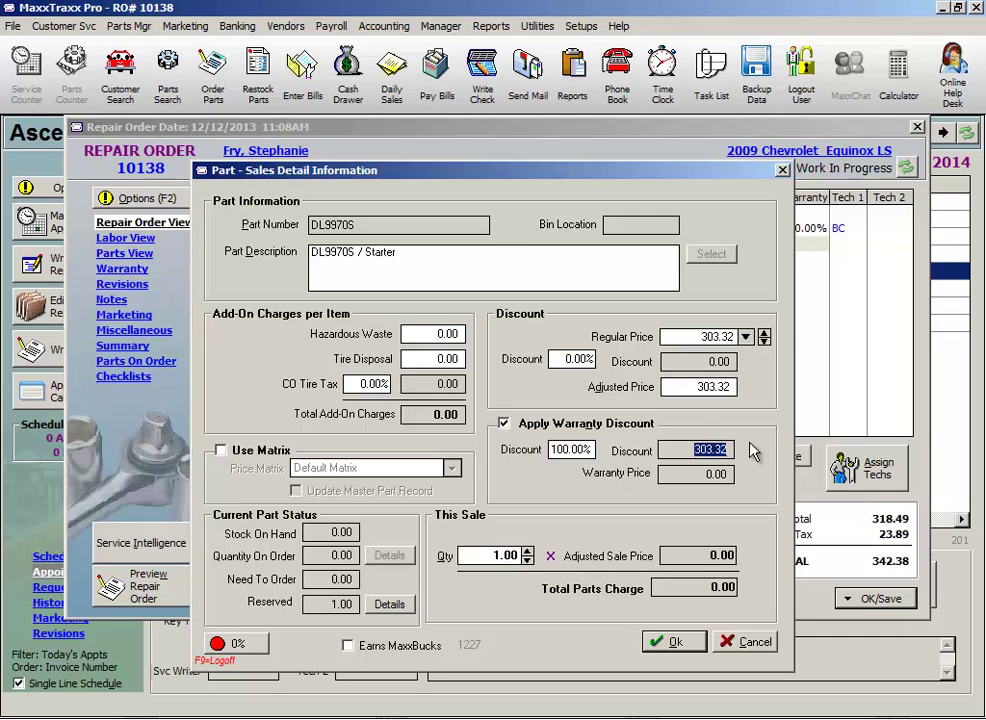
{"action": "left_click", "coordinate": [669, 642]}
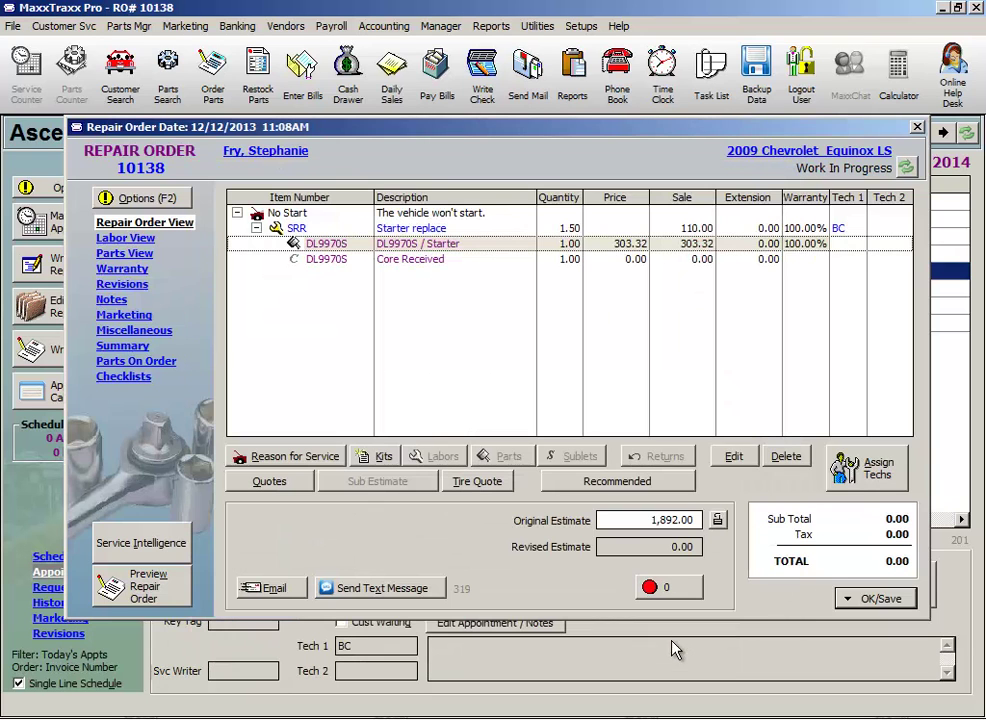
{"action": "left_click", "coordinate": [140, 585]}
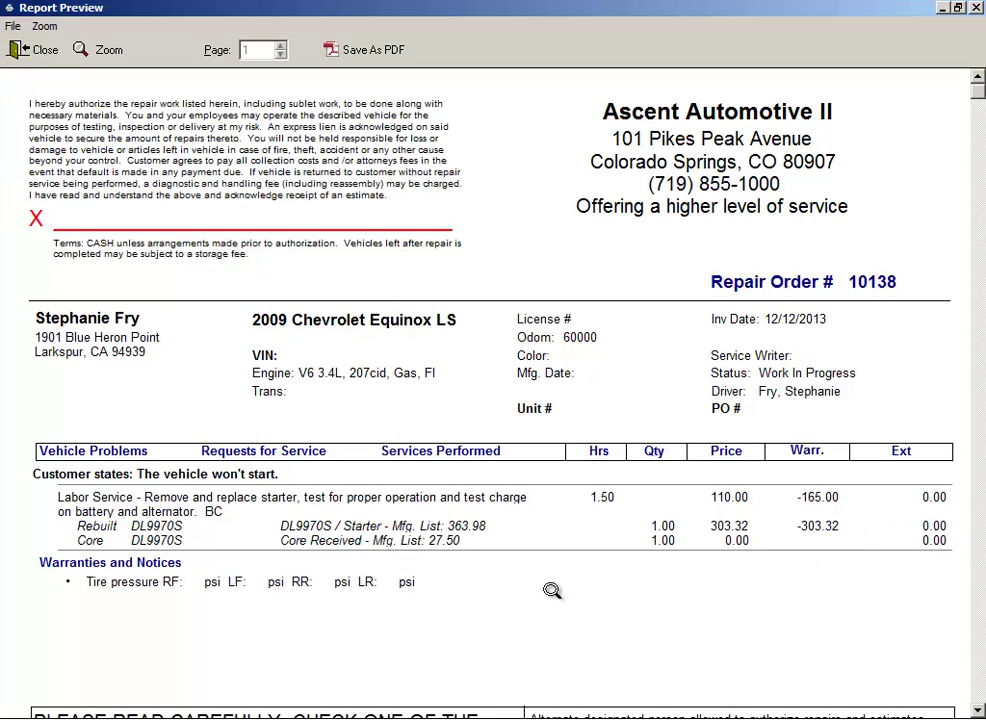
{"action": "left_click", "coordinate": [38, 48]}
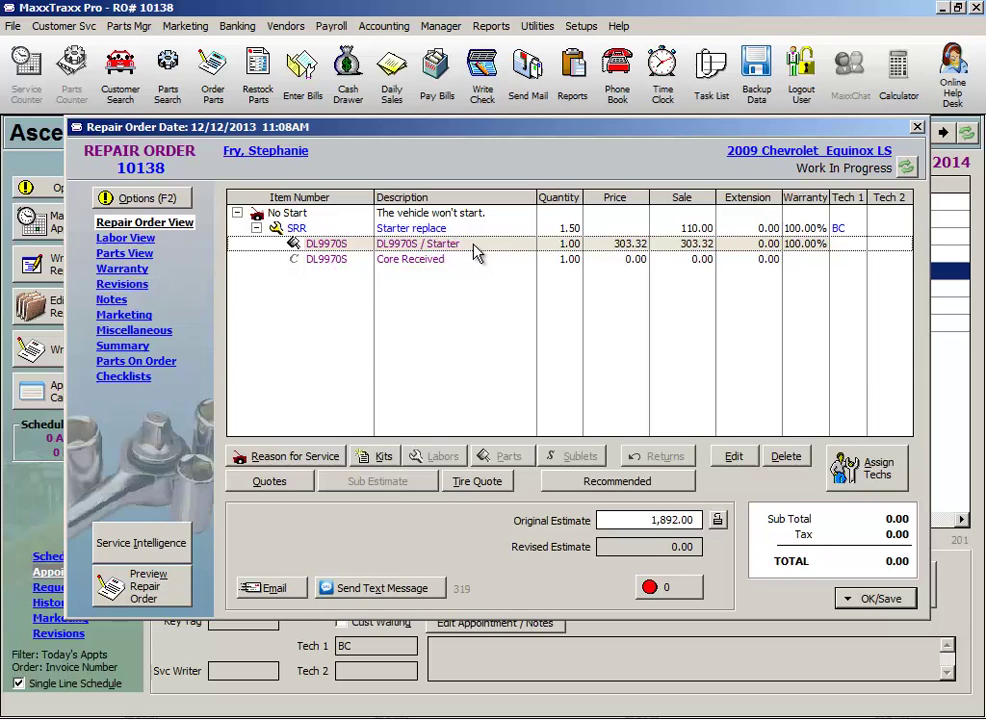
Remove the DL9970S starter's warranty discount so it bills the full 303.32
{"action": "double_click", "coordinate": [476, 253]}
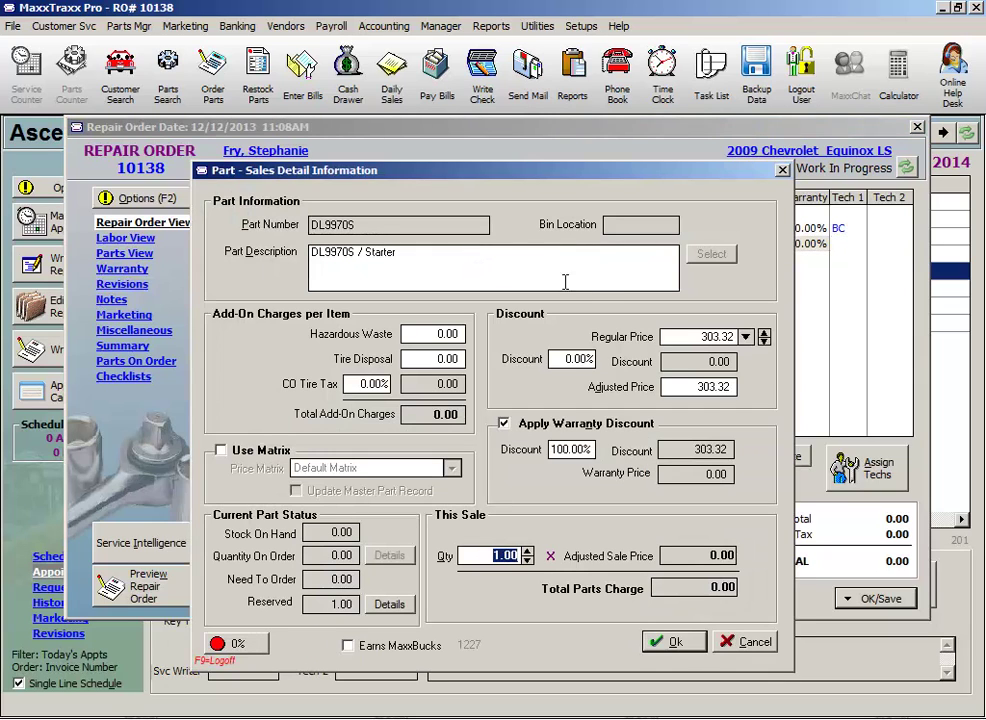
{"action": "left_click", "coordinate": [705, 337]}
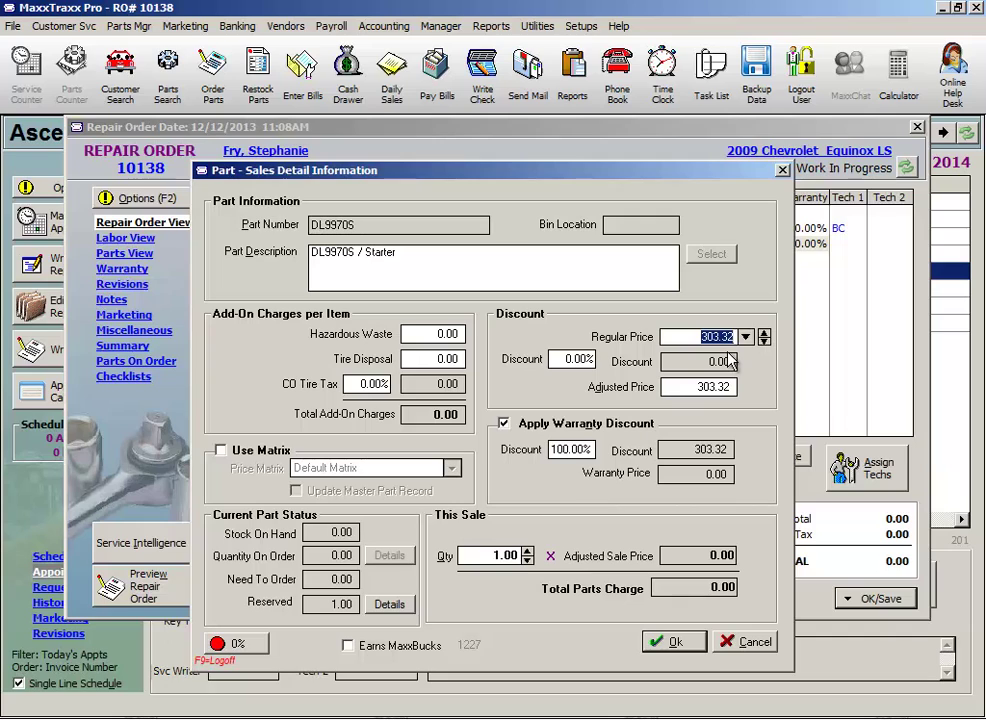
{"action": "left_click", "coordinate": [324, 532]}
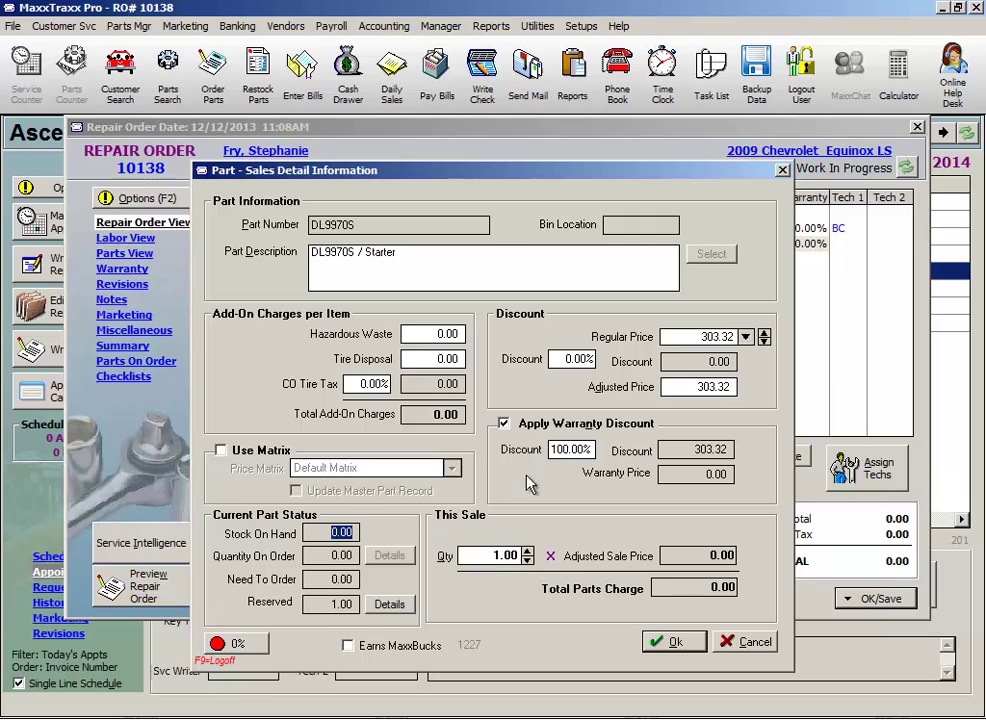
{"action": "left_click", "coordinate": [730, 452]}
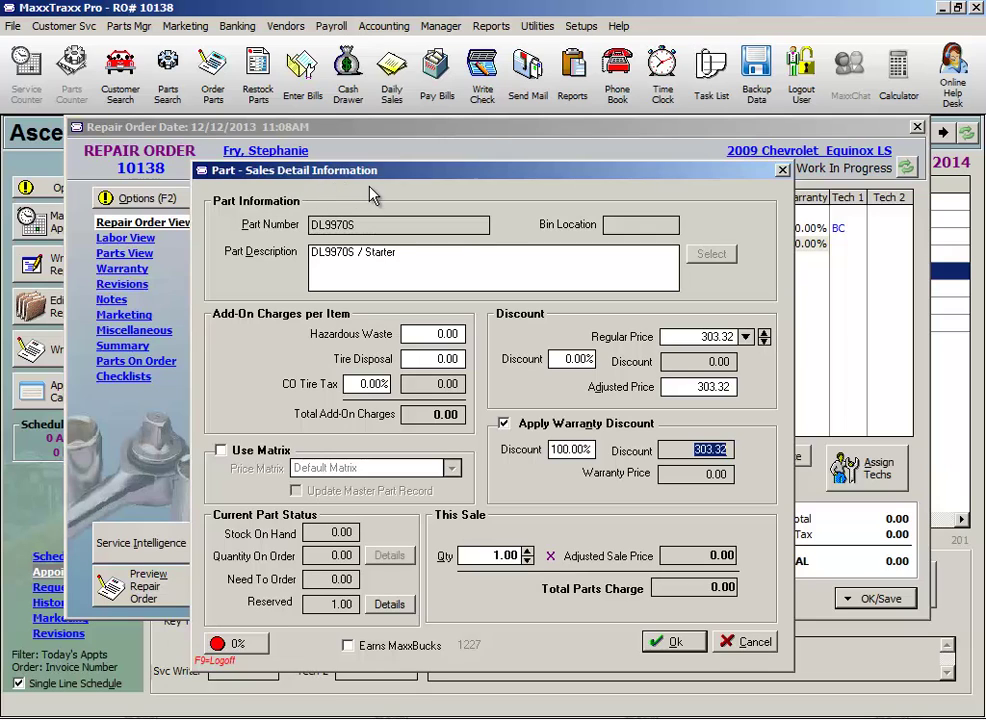
{"action": "left_click", "coordinate": [504, 424]}
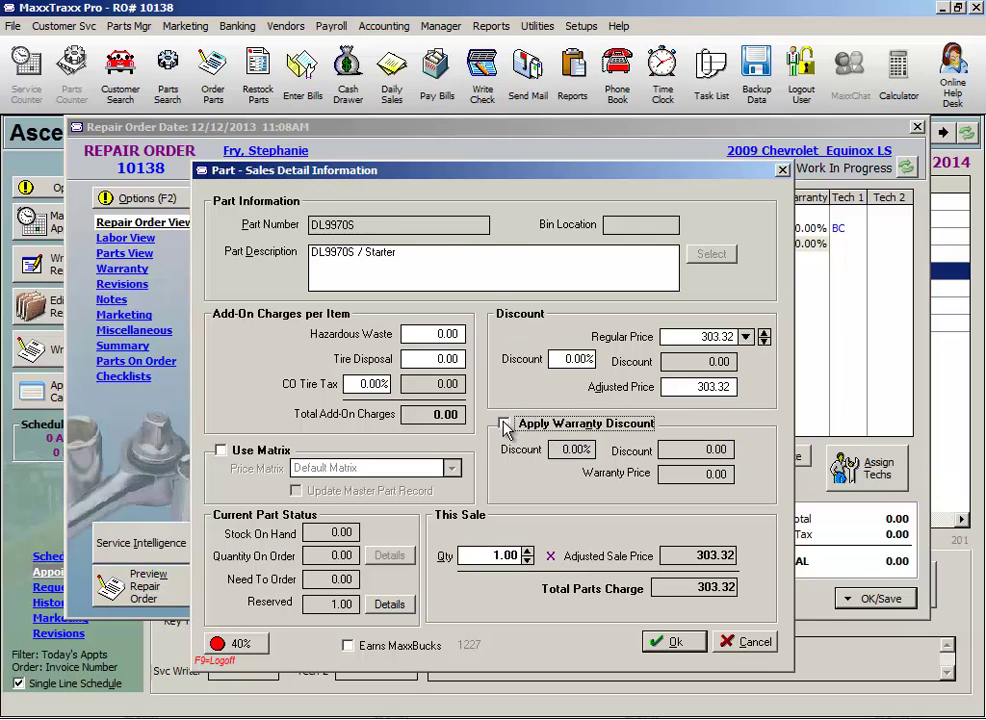
{"action": "left_click", "coordinate": [665, 643]}
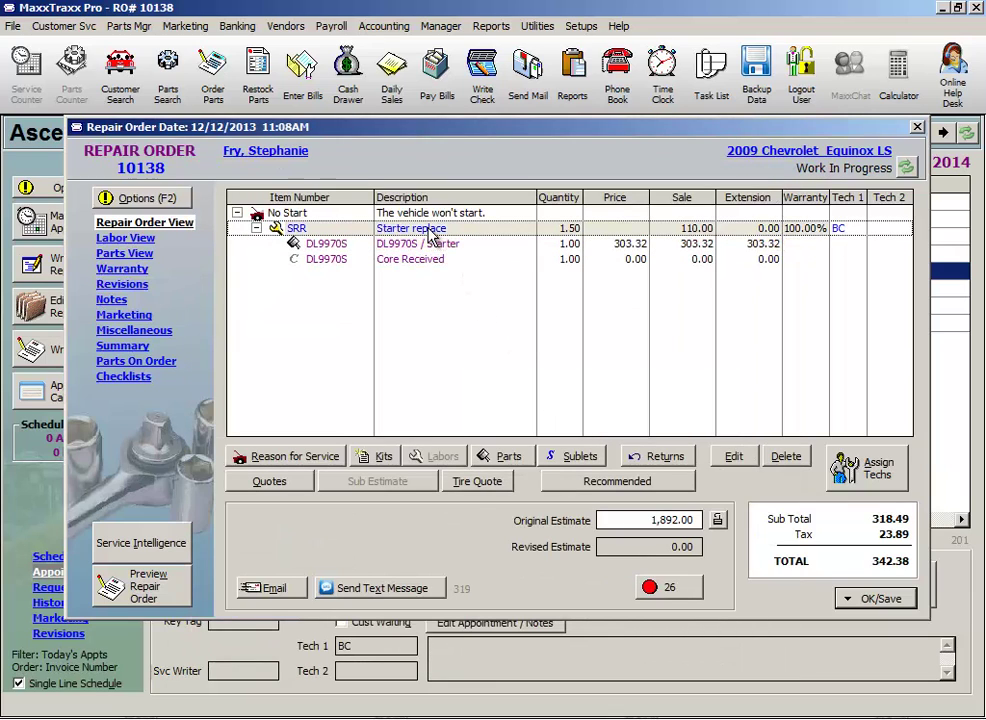
Start a part return from the parts list, accepting removal of invoice discounts
{"action": "left_click", "coordinate": [672, 468]}
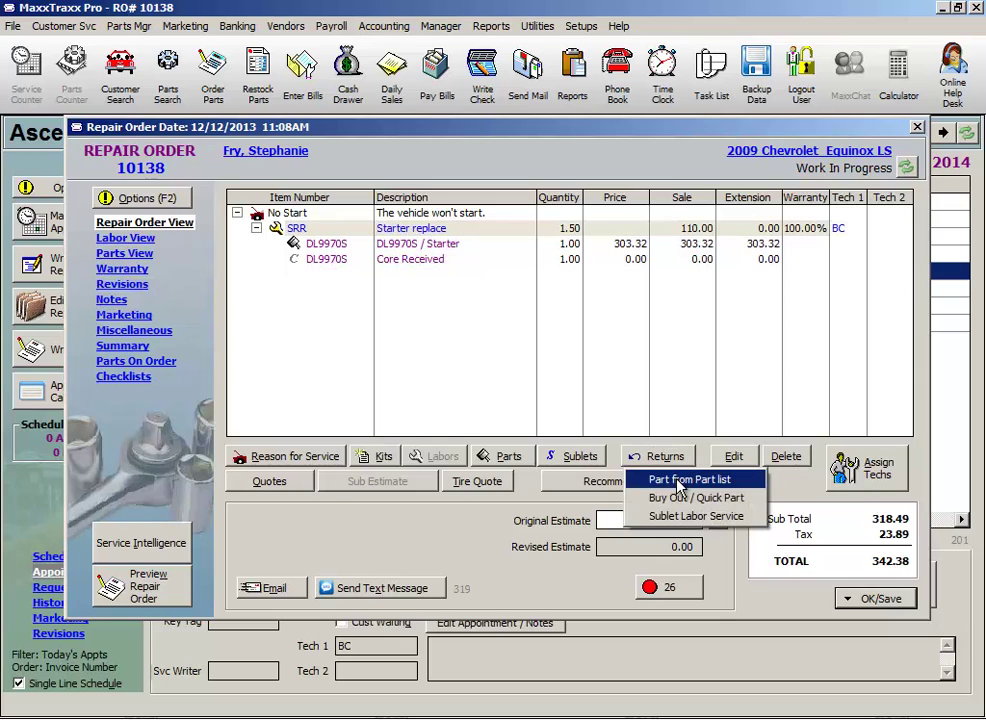
{"action": "left_click", "coordinate": [679, 482]}
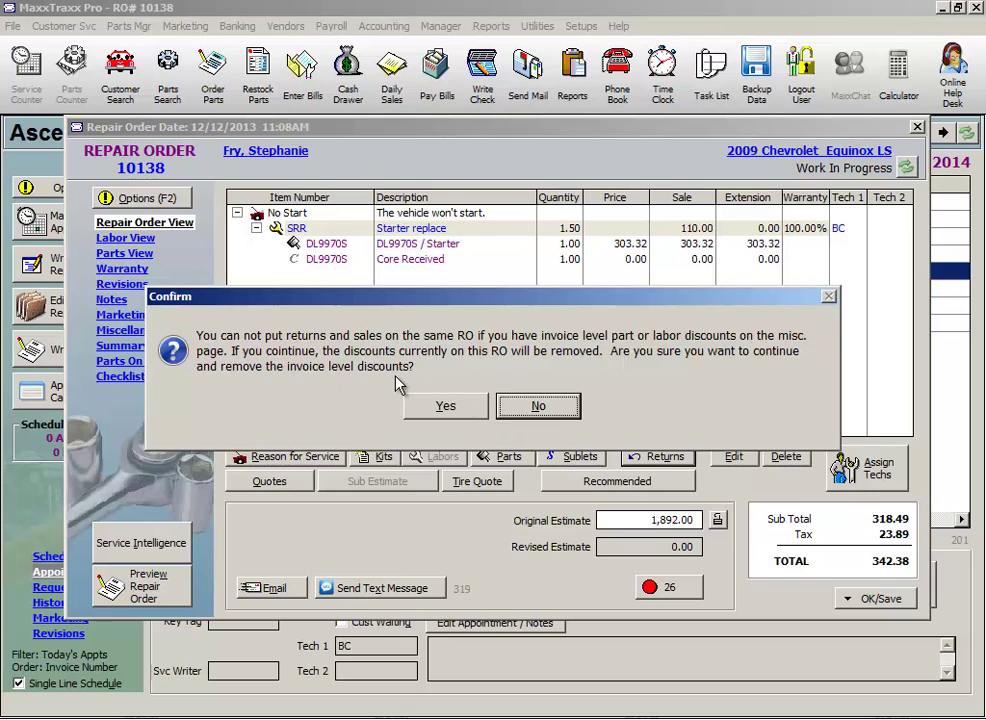
{"action": "left_click", "coordinate": [444, 407]}
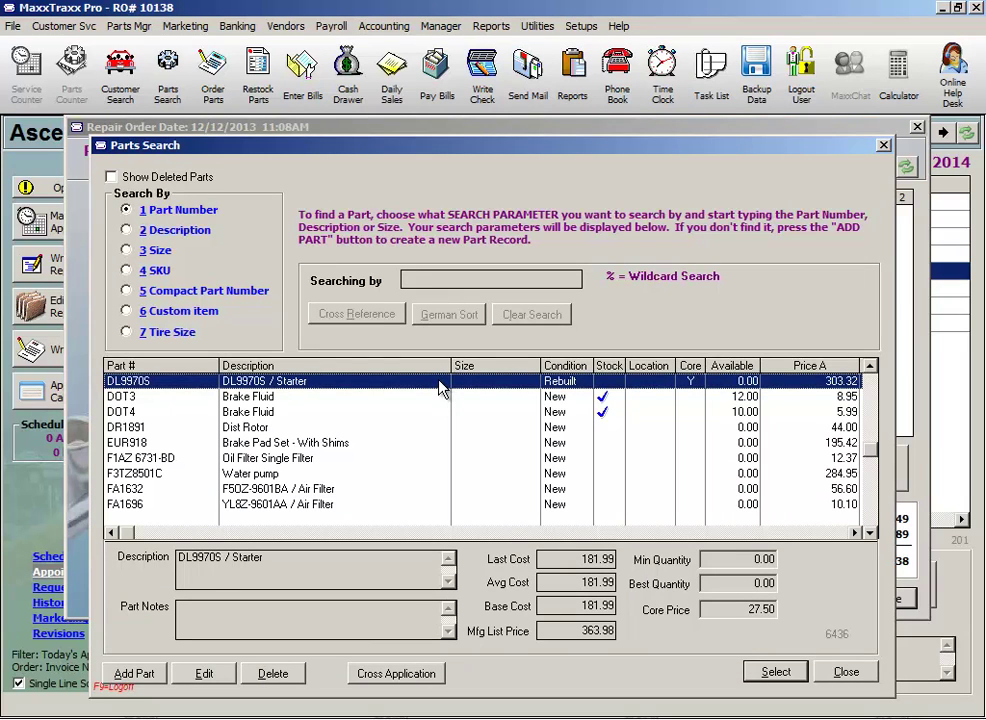
Return the DL9970S starter and its core despite the duplicate-part notice
{"action": "double_click", "coordinate": [440, 388]}
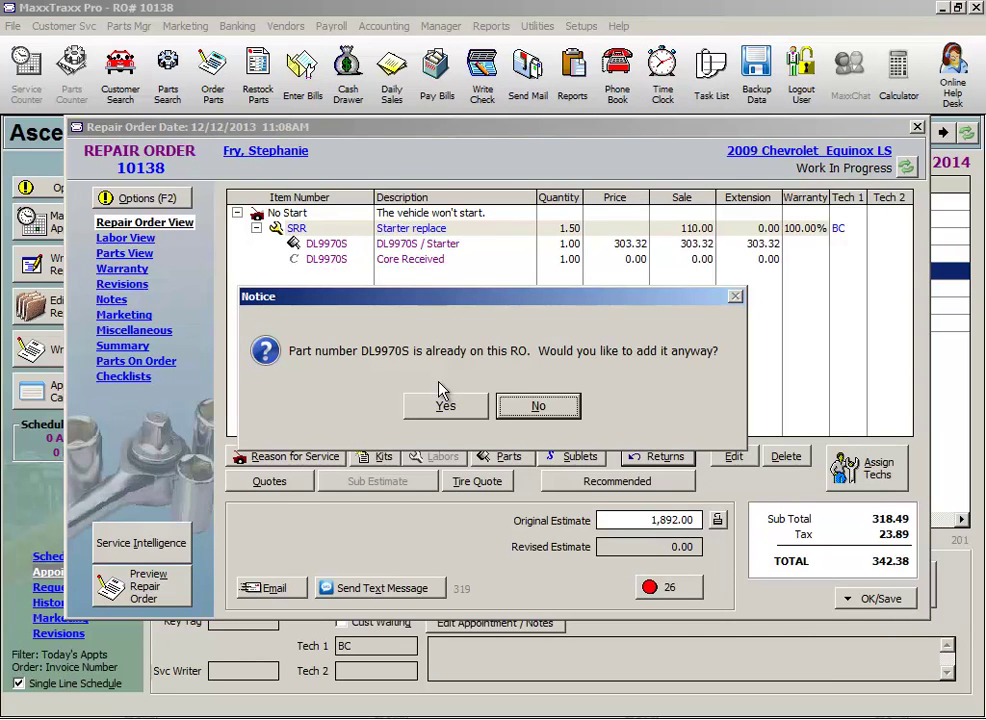
{"action": "left_click", "coordinate": [444, 404]}
{"action": "left_click", "coordinate": [680, 580]}
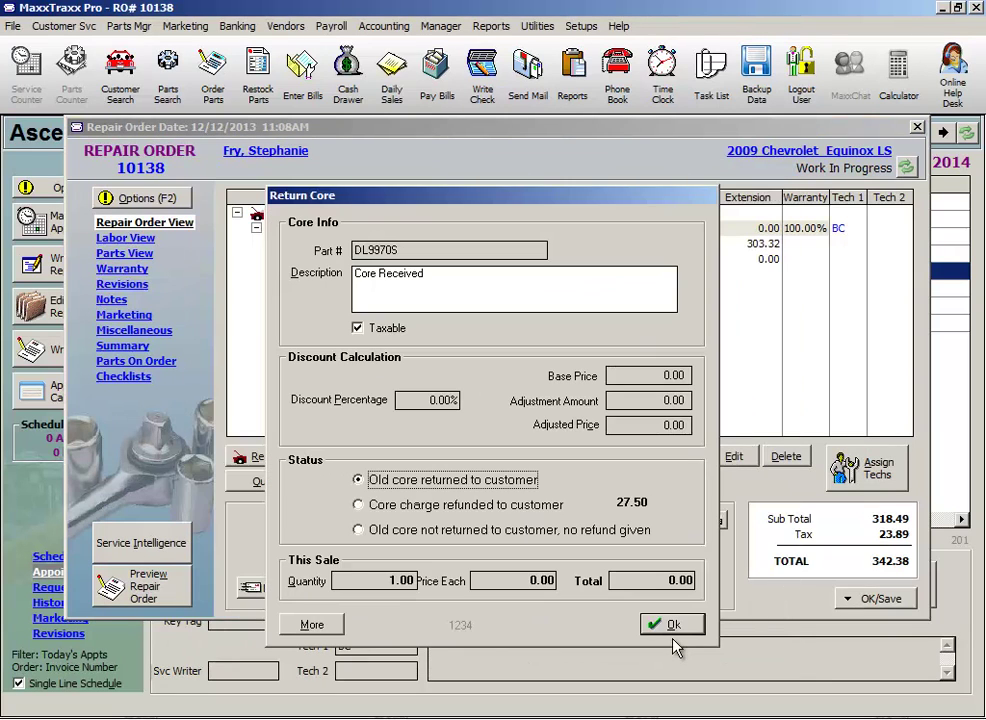
{"action": "left_click", "coordinate": [666, 625]}
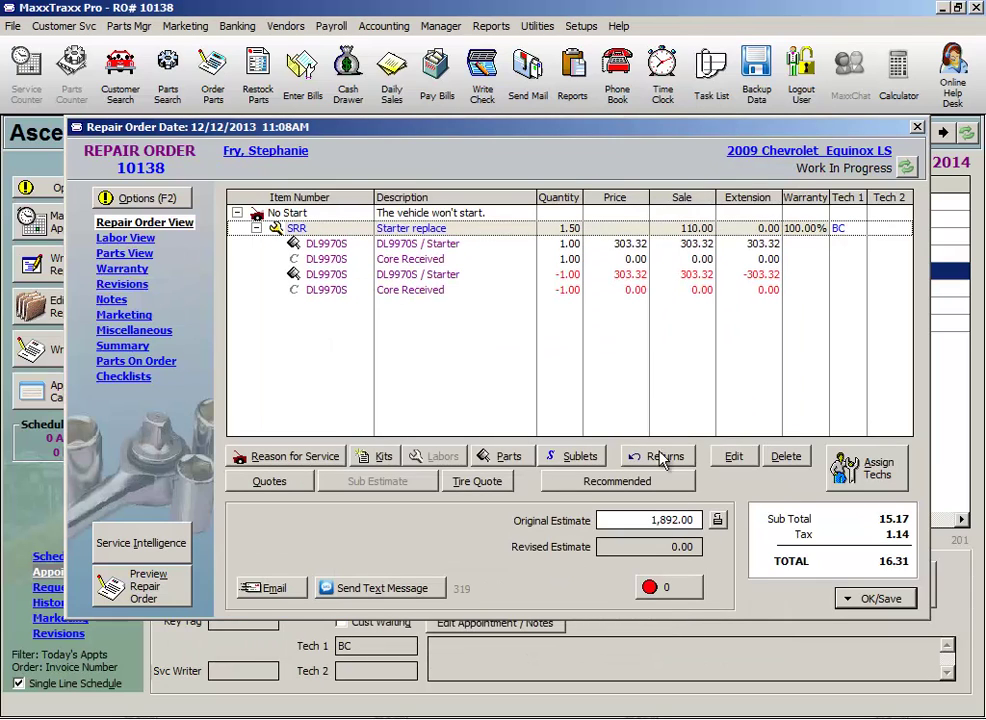
{"action": "left_click", "coordinate": [630, 277]}
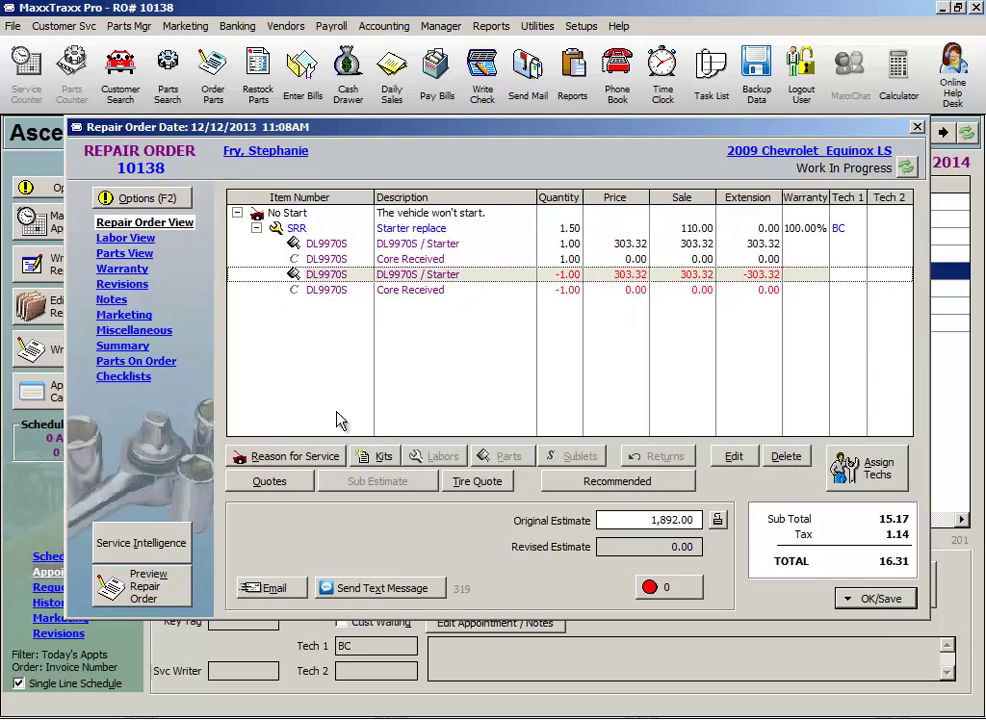
{"action": "left_click", "coordinate": [138, 598]}
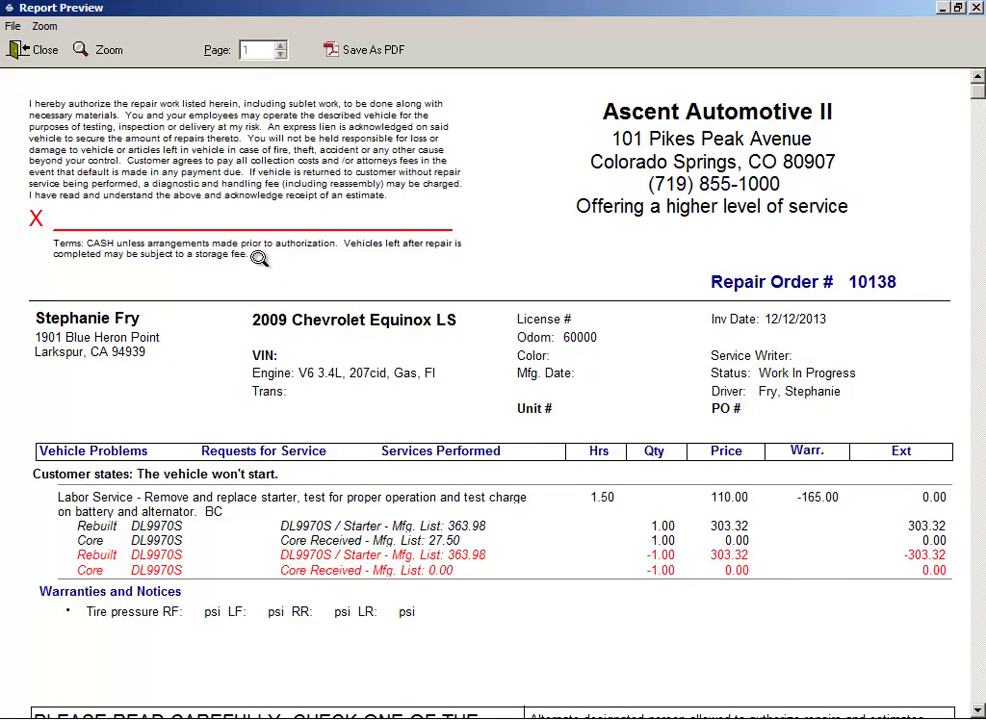
{"action": "left_click", "coordinate": [38, 49]}
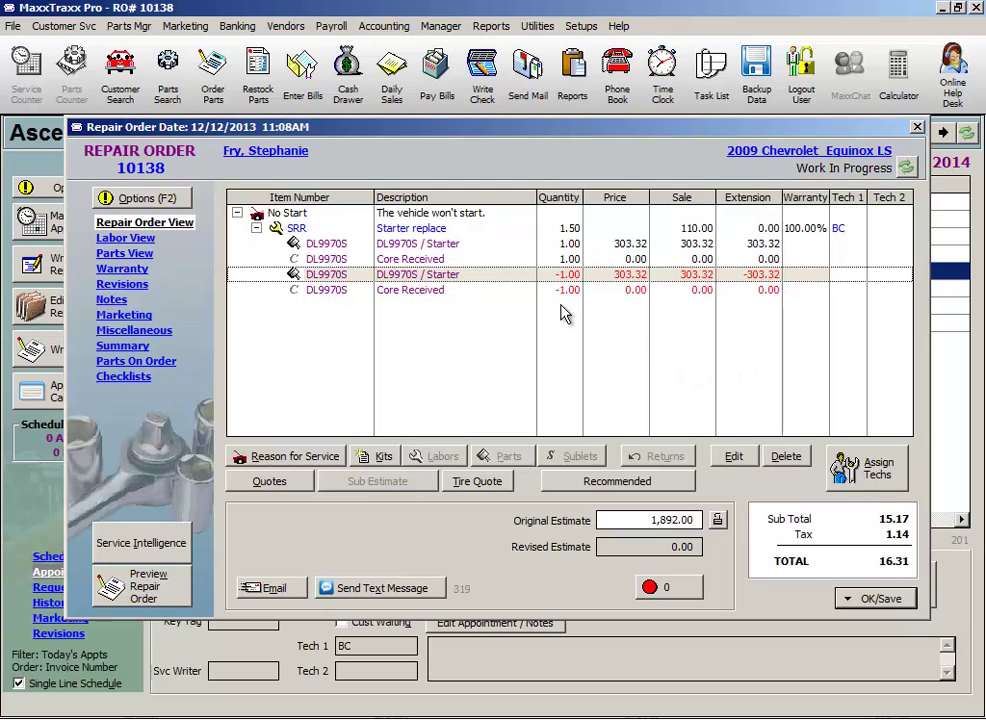
Confirm the starter labor's 110.00 warranty discount and choose Save Only for RO 10138
{"action": "left_click", "coordinate": [432, 233]}
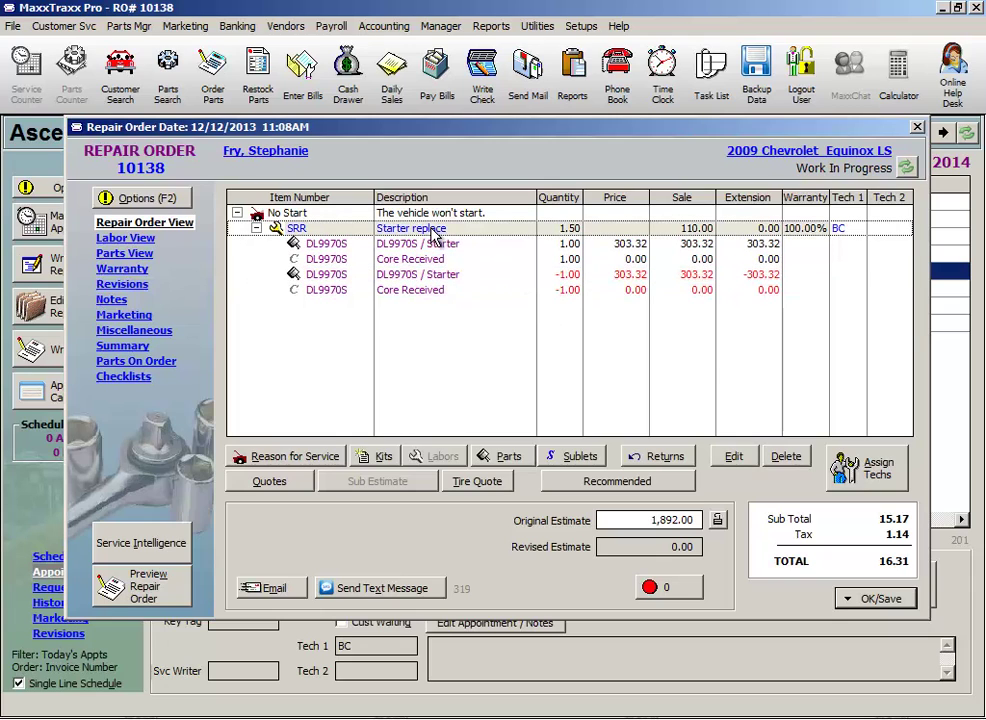
{"action": "double_click", "coordinate": [432, 233]}
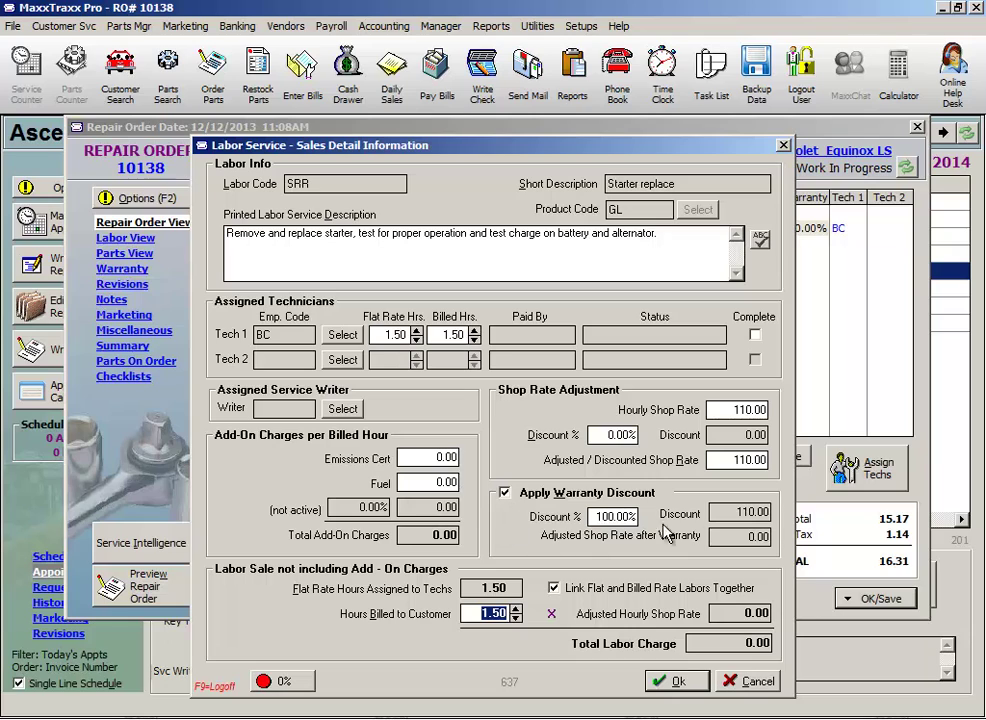
{"action": "left_click", "coordinate": [739, 512]}
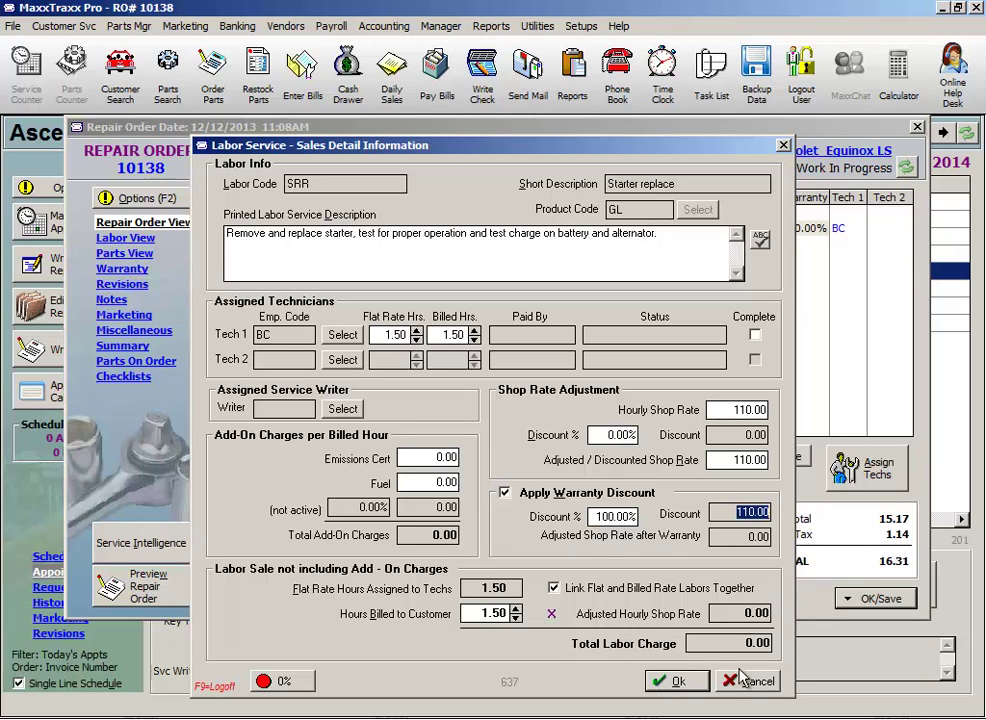
{"action": "left_click", "coordinate": [690, 682]}
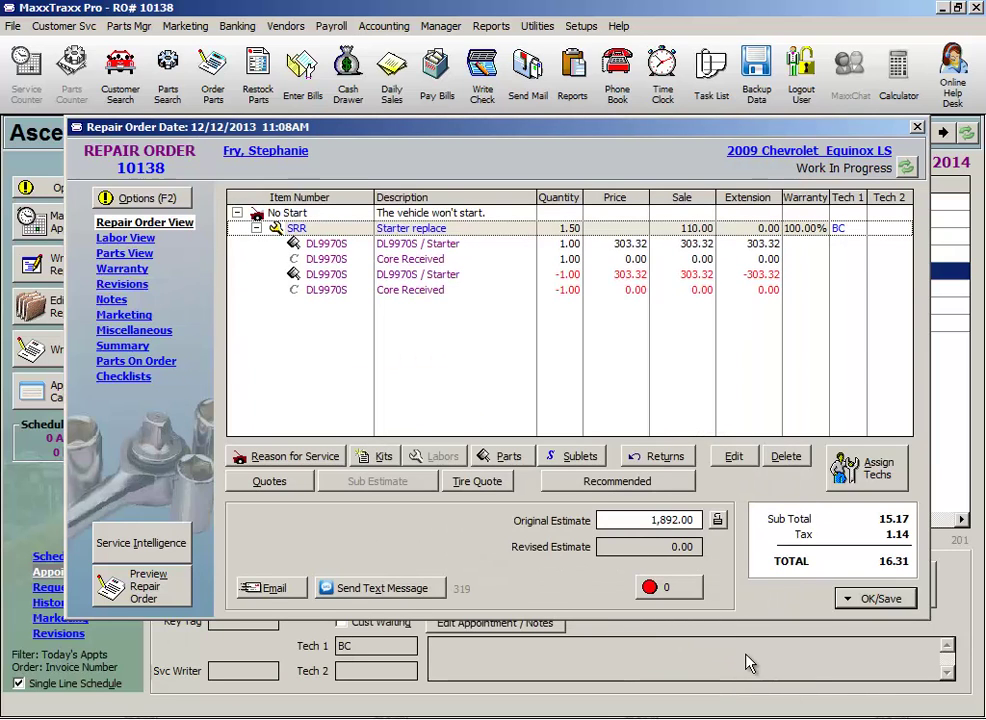
{"action": "left_click", "coordinate": [876, 598]}
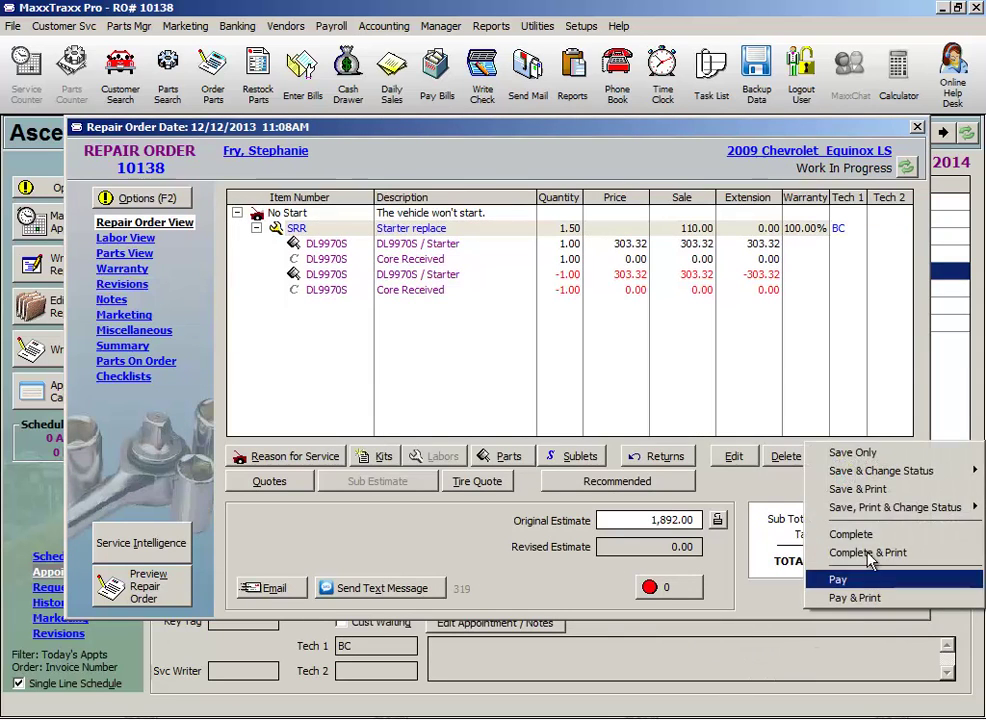
{"action": "left_click", "coordinate": [866, 453]}
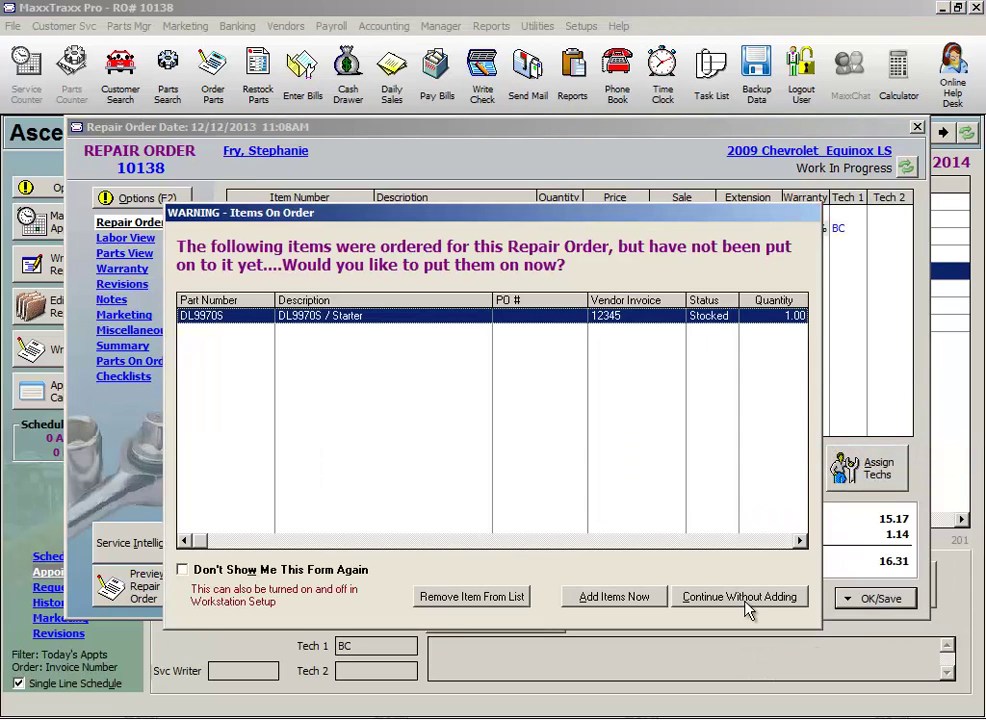
Save RO 10138 without adding the on-order starter, then create a new Medved Ford credit
{"action": "left_click", "coordinate": [745, 600]}
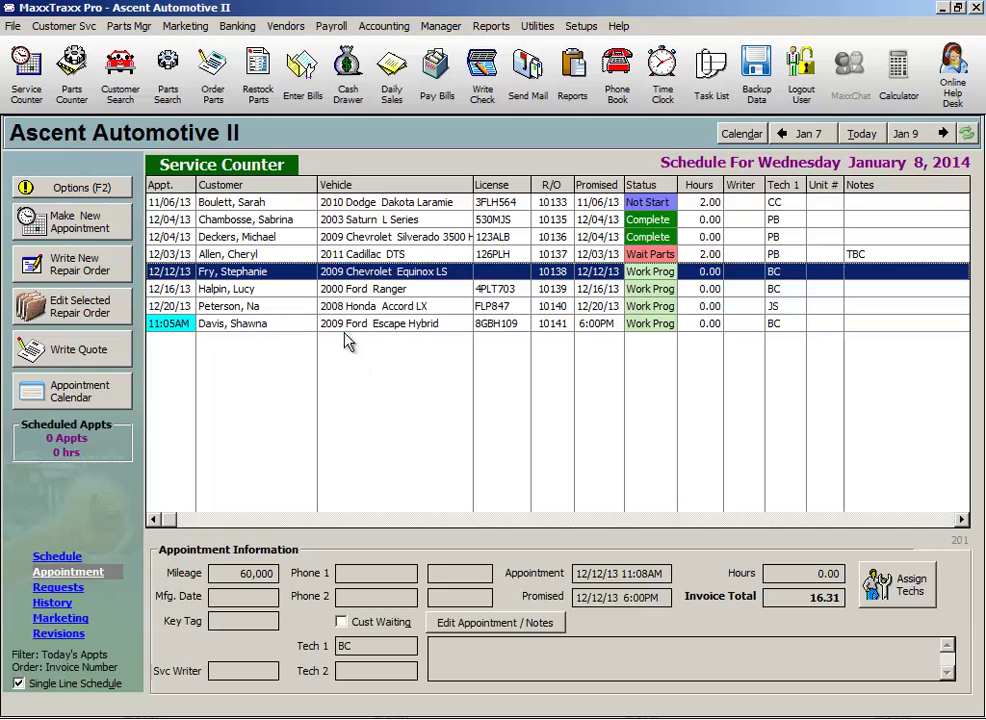
{"action": "left_click", "coordinate": [286, 27]}
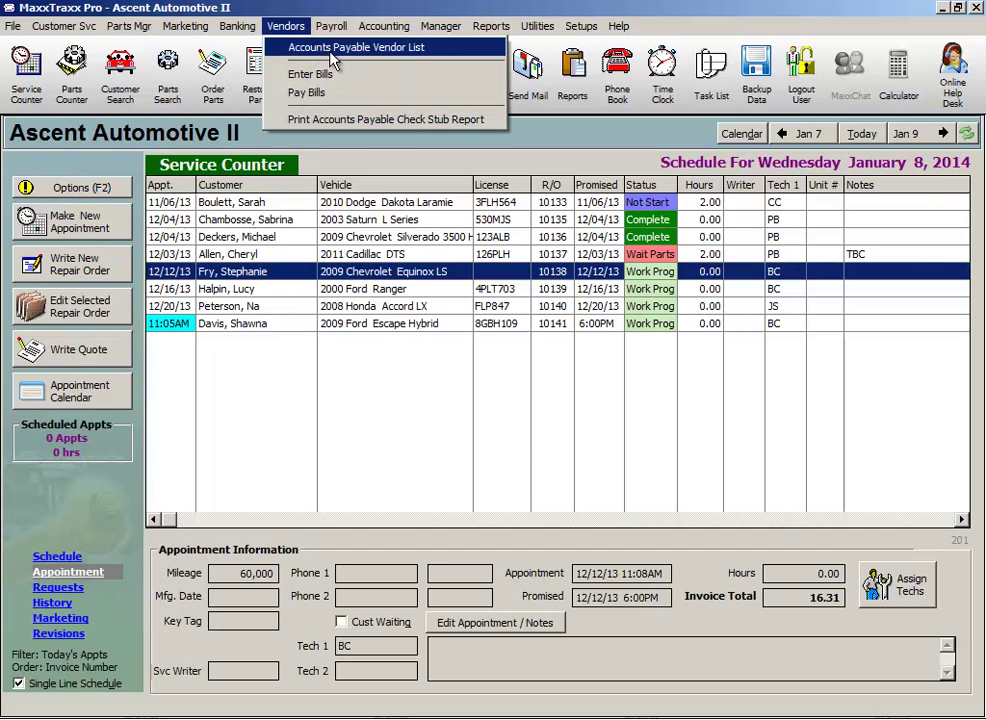
{"action": "left_click", "coordinate": [330, 52]}
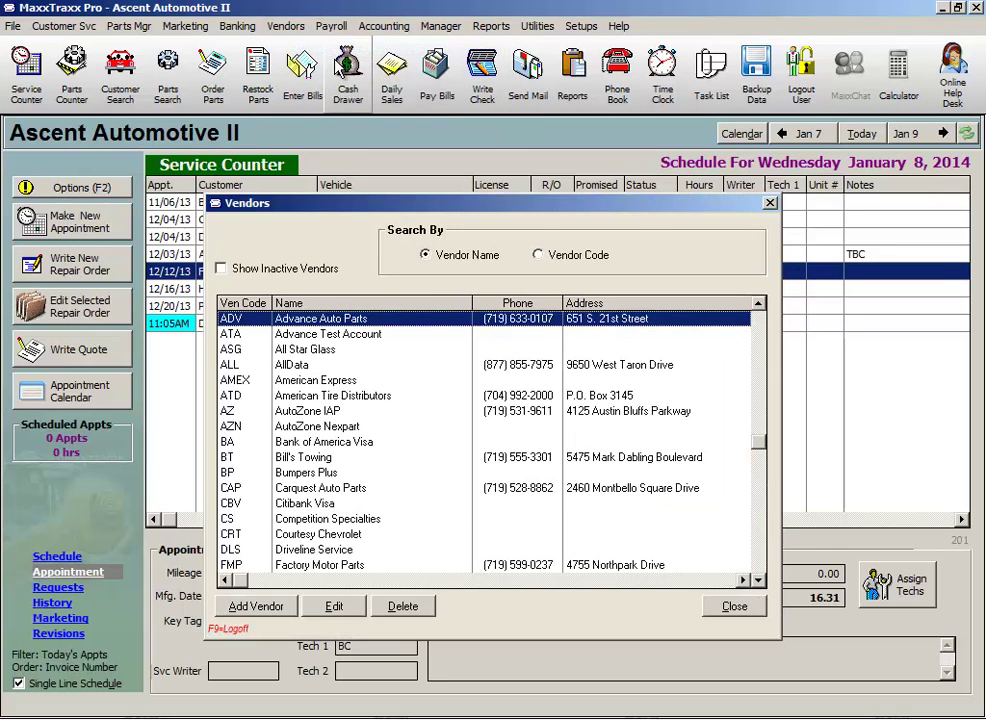
{"action": "type", "text": "med"}
{"action": "key", "text": "Return"}
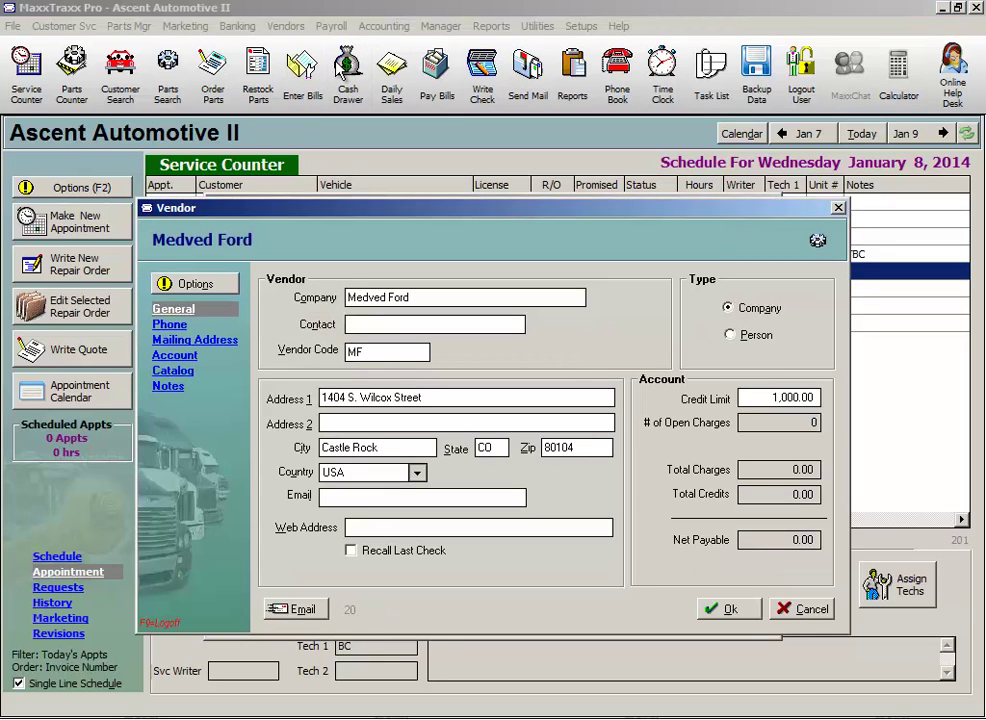
{"action": "left_click", "coordinate": [195, 285]}
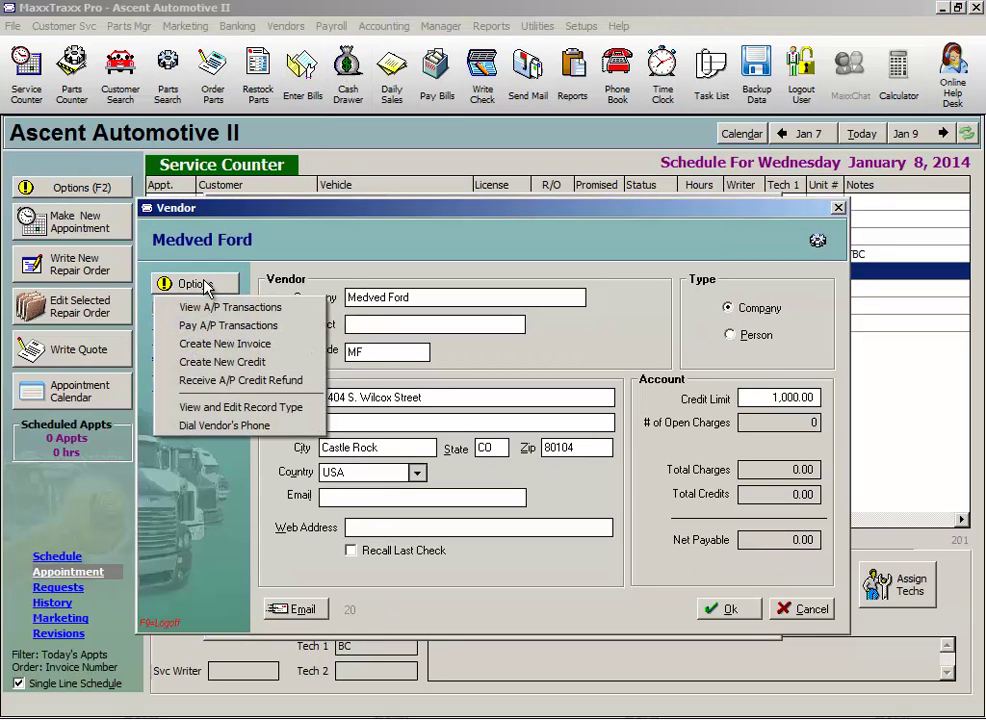
{"action": "left_click", "coordinate": [230, 365]}
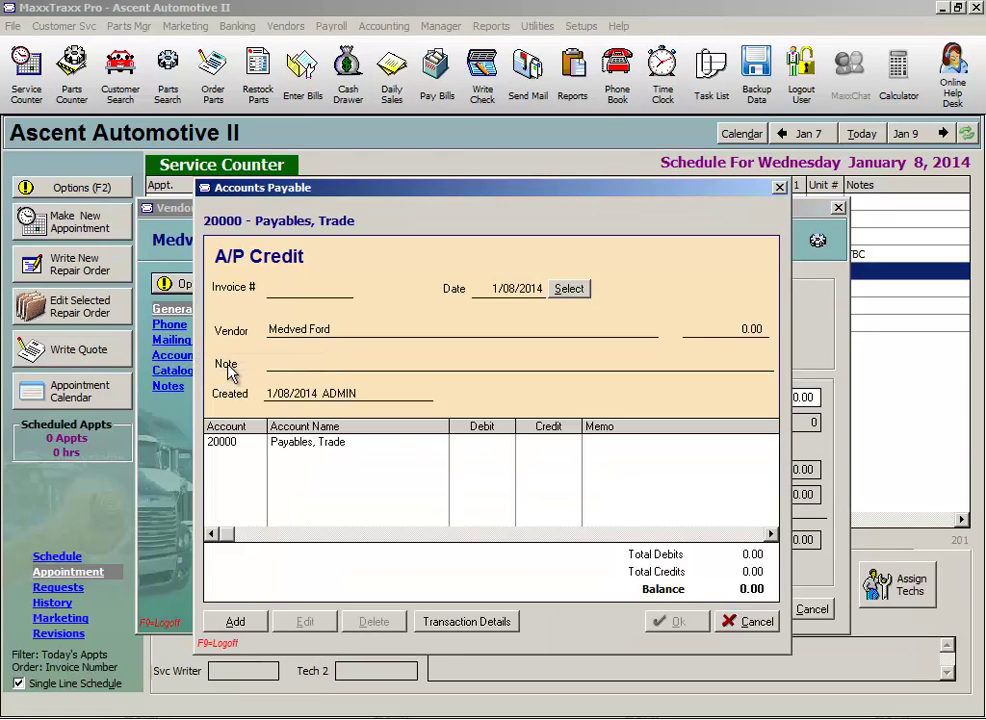
Enter the credit memo number, 150.00 and the note 'Warranty CR RO #10064'
{"action": "type", "text": "CM1221"}
{"action": "key", "text": "Tab"}
{"action": "key", "text": "Tab"}
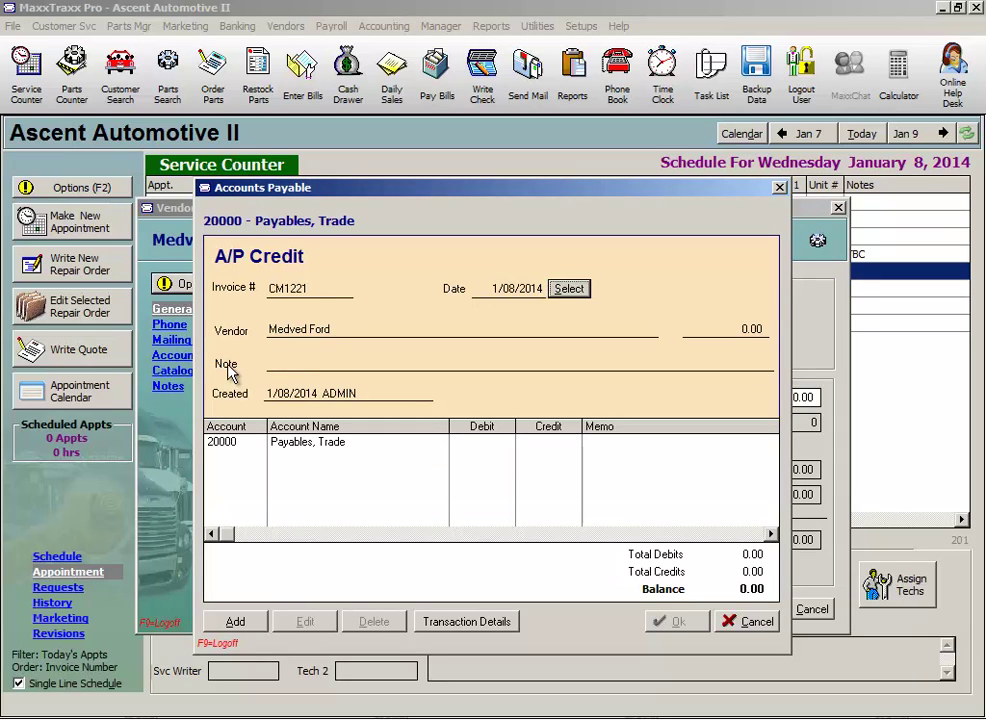
{"action": "key", "text": "Tab"}
{"action": "type", "text": "150.00"}
{"action": "key", "text": "Tab"}
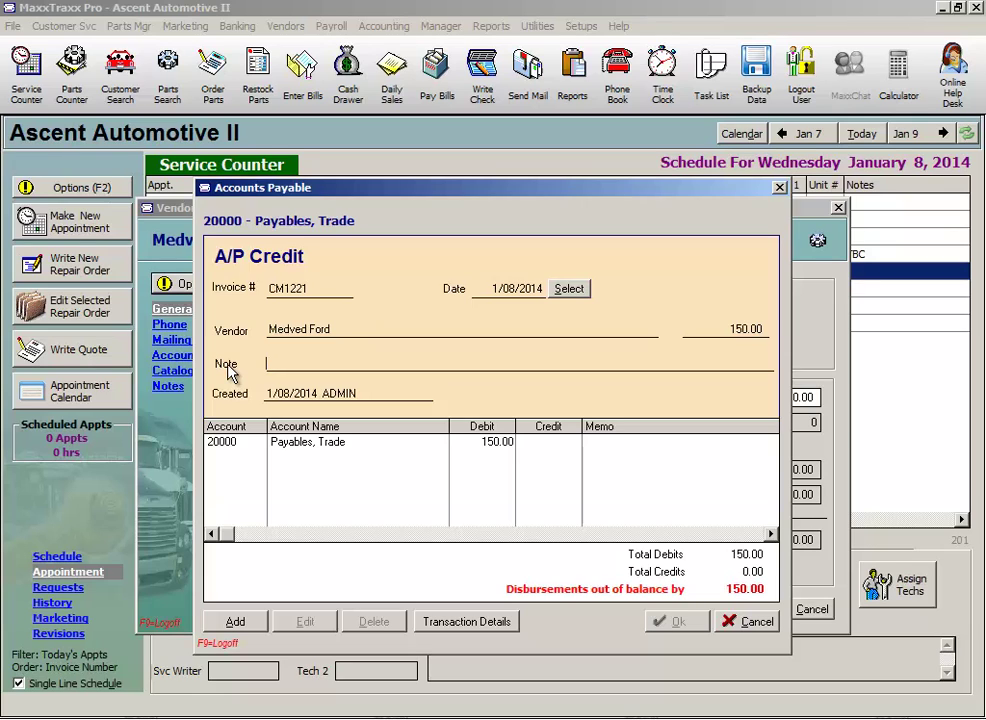
{"action": "type", "text": "Warranty CR RO #10064"}
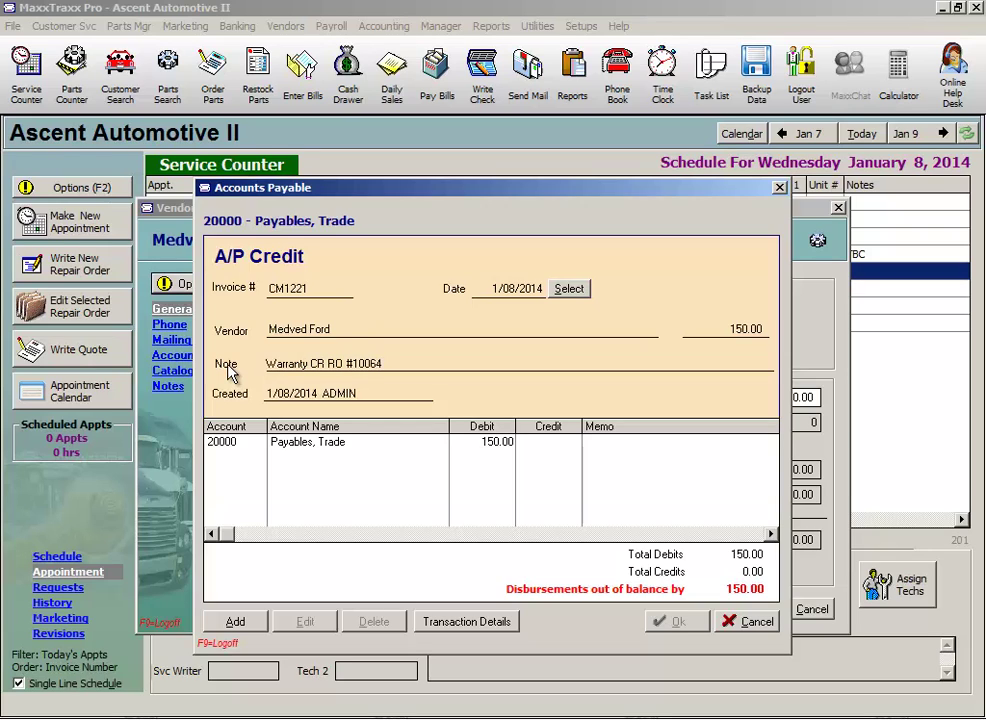
{"action": "key", "text": "Return"}
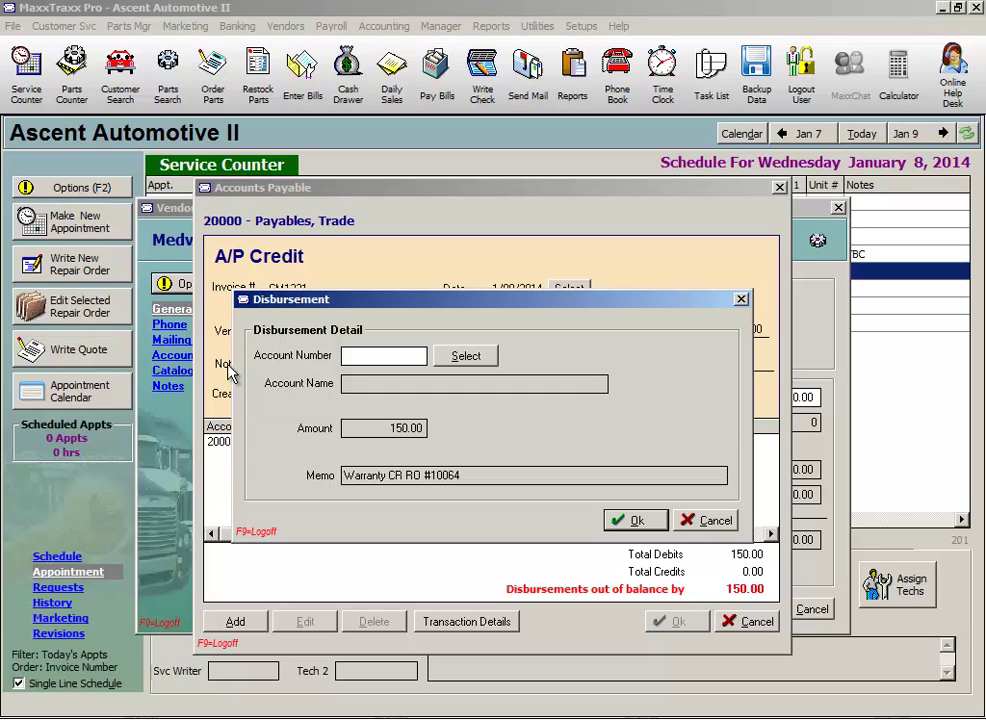
Post the credit to account 63410 Warranty Discounts, then save and close it
{"action": "type", "text": "63410"}
{"action": "key", "text": "Tab"}
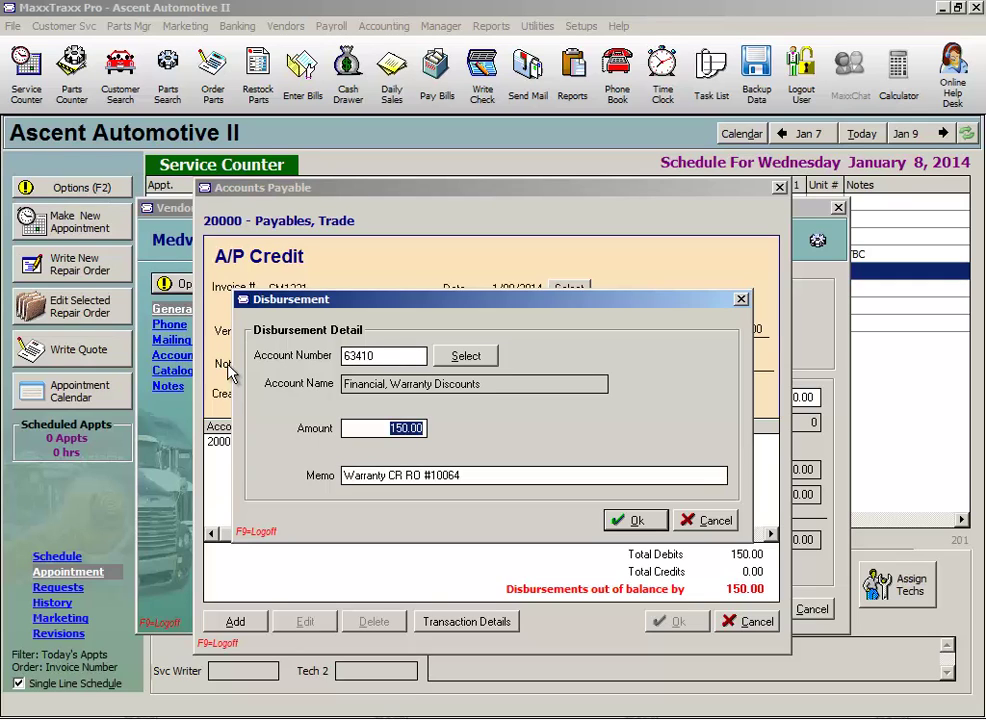
{"action": "left_click", "coordinate": [490, 381]}
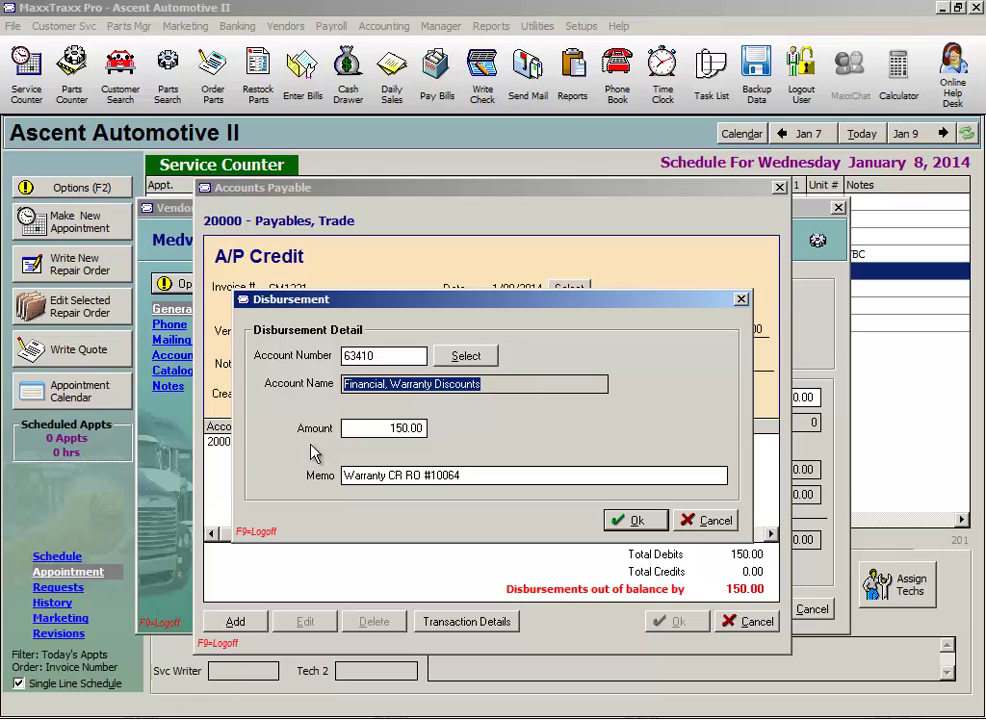
{"action": "left_click", "coordinate": [636, 523]}
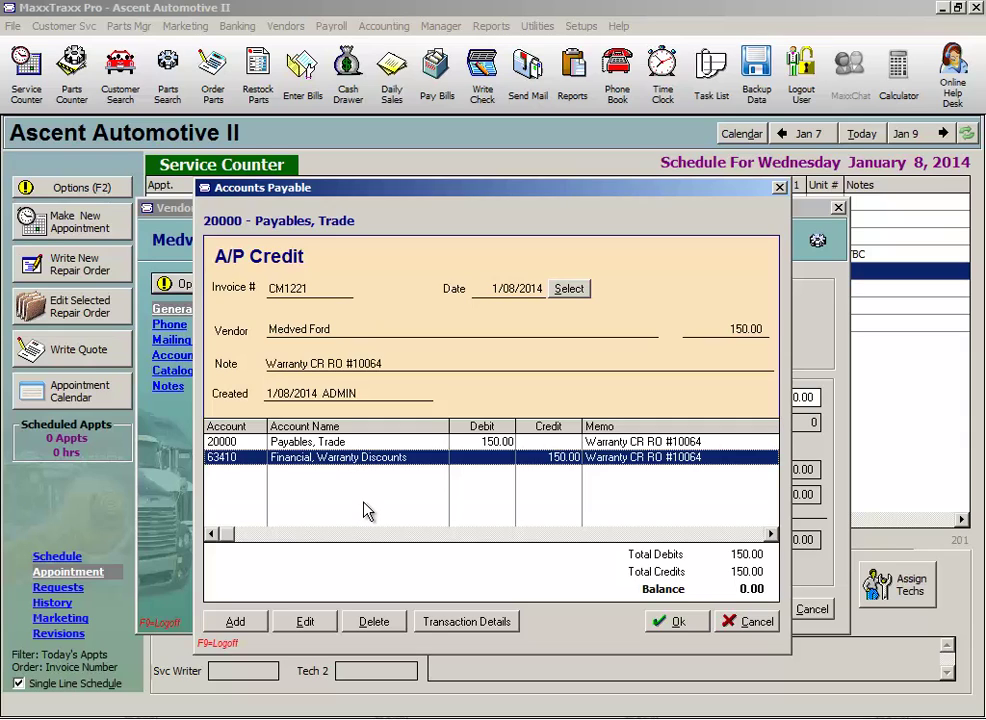
{"action": "left_click", "coordinate": [675, 622]}
{"action": "left_click", "coordinate": [709, 663]}
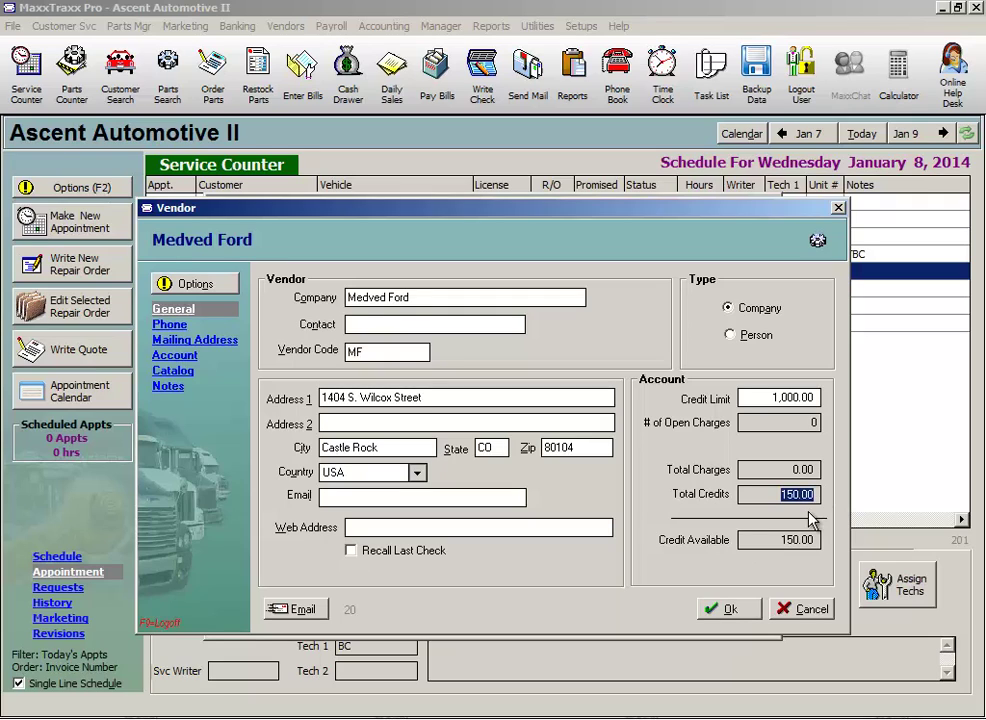
Bring up Medved Ford's A/P Credits Available list through Receive A/P Credit Refund
{"action": "left_click", "coordinate": [421, 300]}
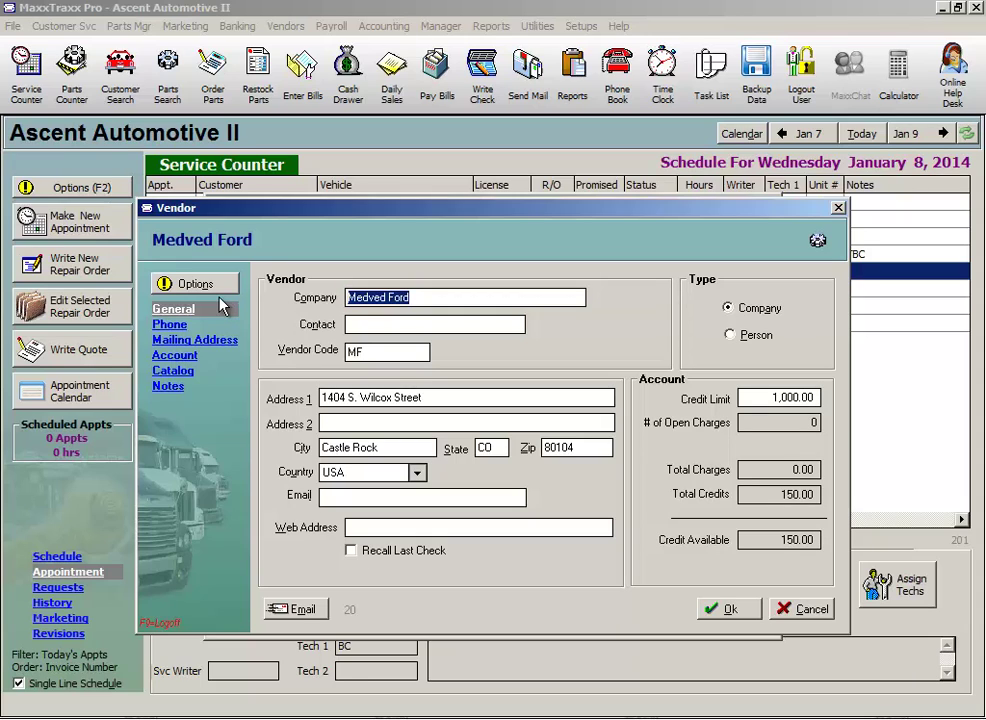
{"action": "left_click", "coordinate": [188, 286]}
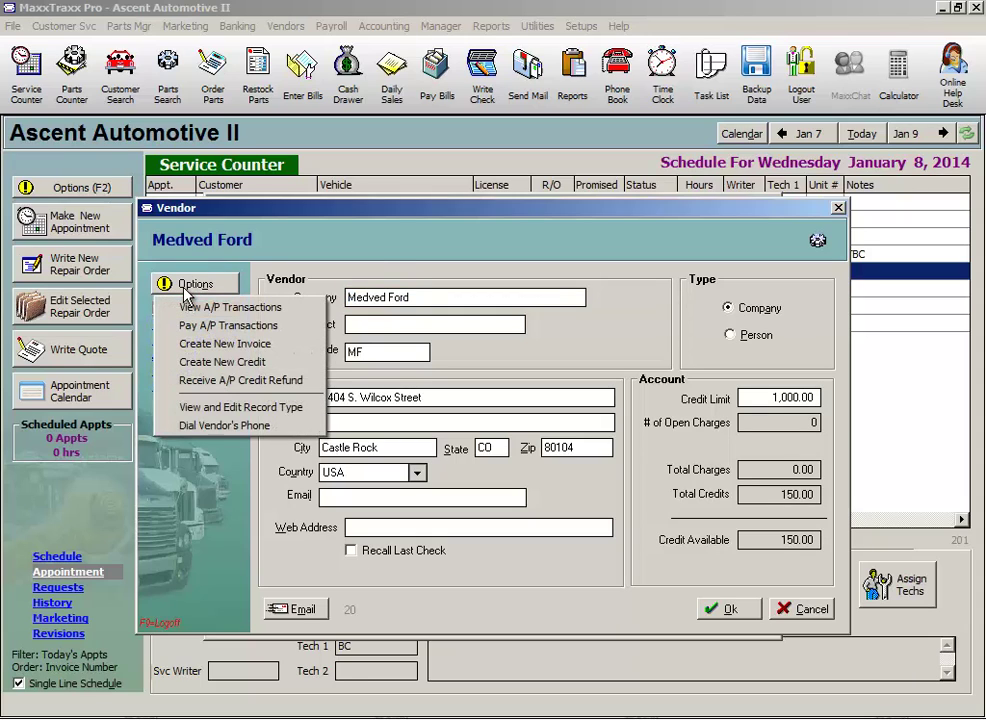
{"action": "left_click", "coordinate": [220, 385]}
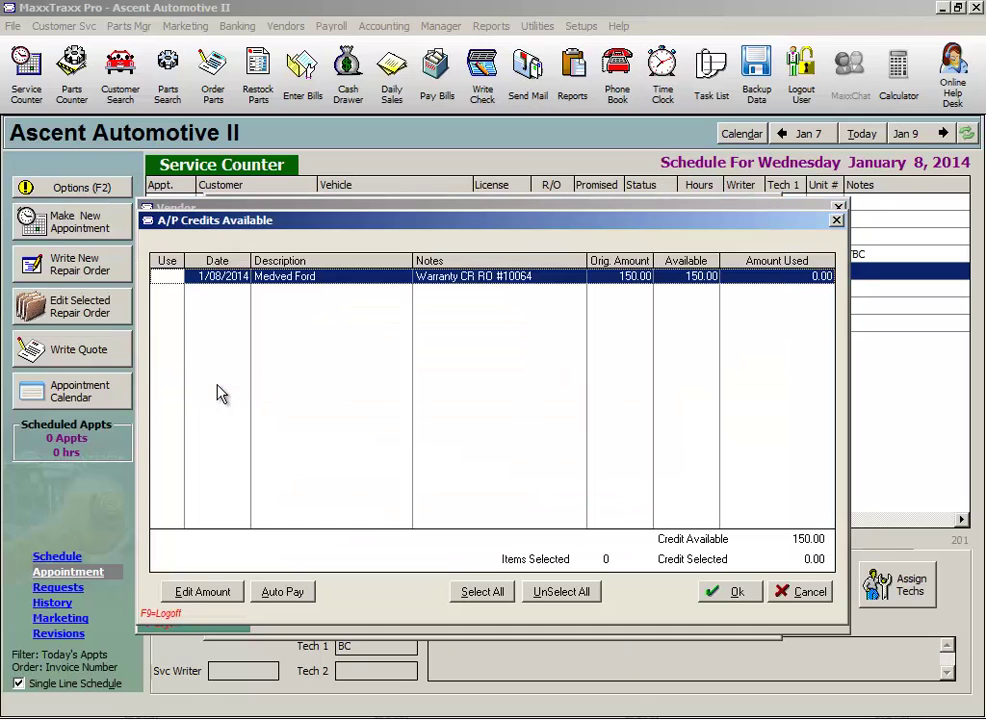
Refund the 150.00 Medved Ford credit by check, using check number 100875
{"action": "left_click", "coordinate": [168, 277]}
{"action": "left_click", "coordinate": [737, 600]}
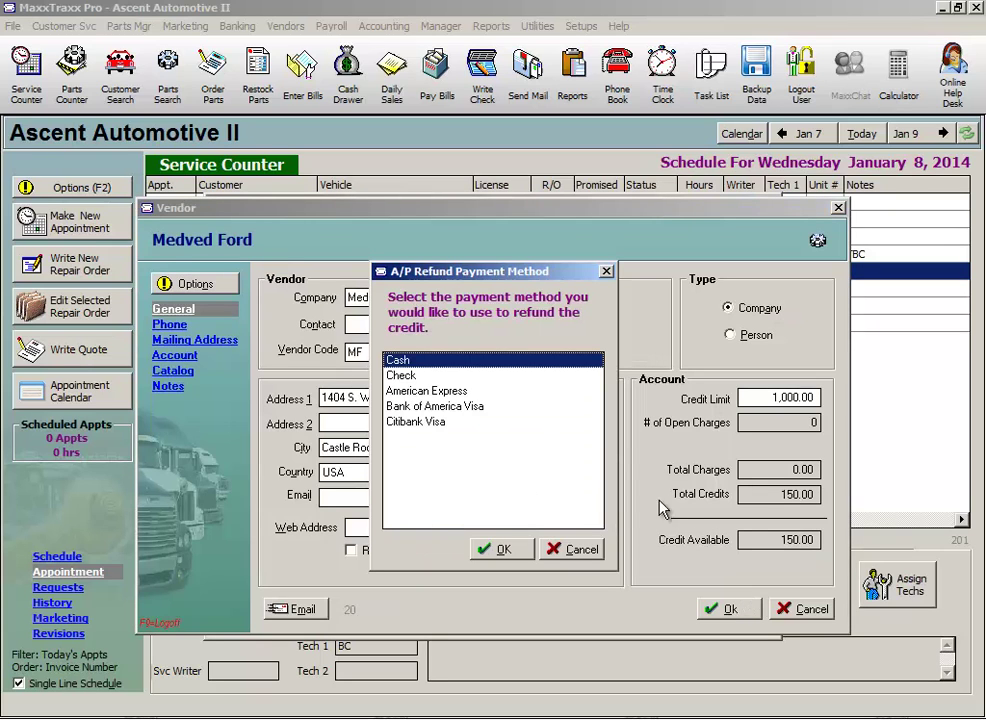
{"action": "left_click", "coordinate": [410, 377]}
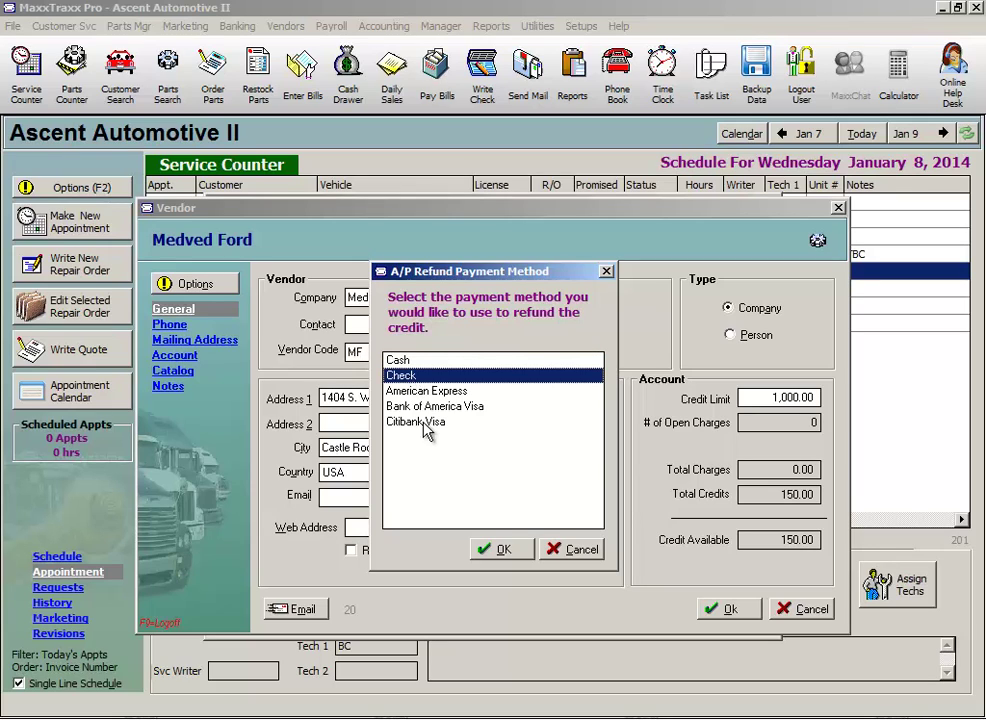
{"action": "left_click", "coordinate": [508, 548]}
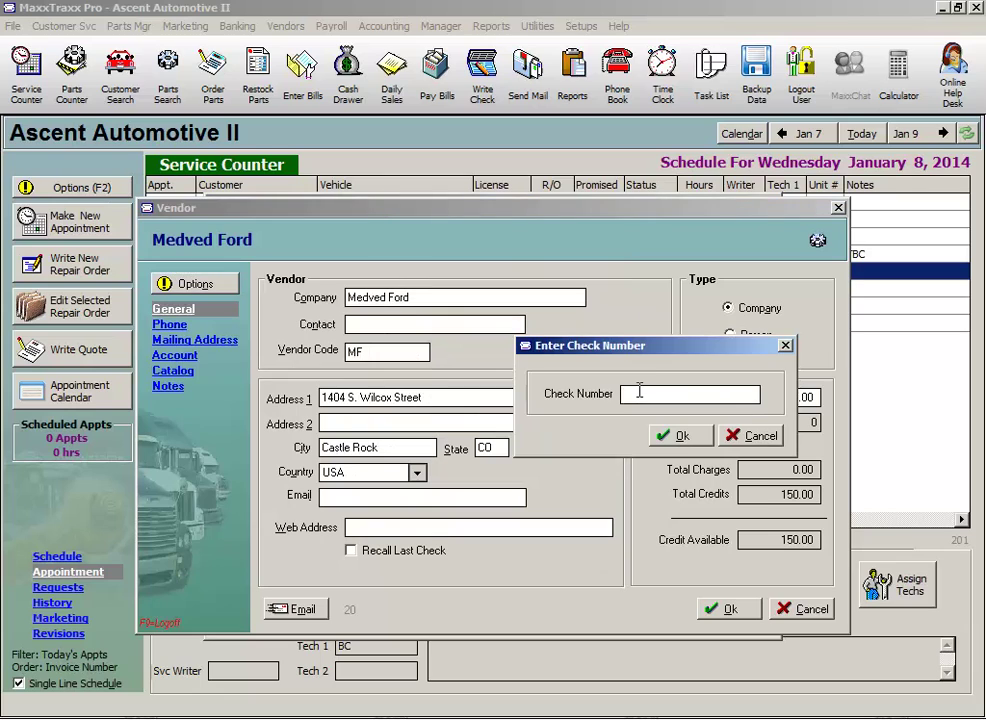
{"action": "type", "text": "100875"}
{"action": "left_click", "coordinate": [679, 437]}
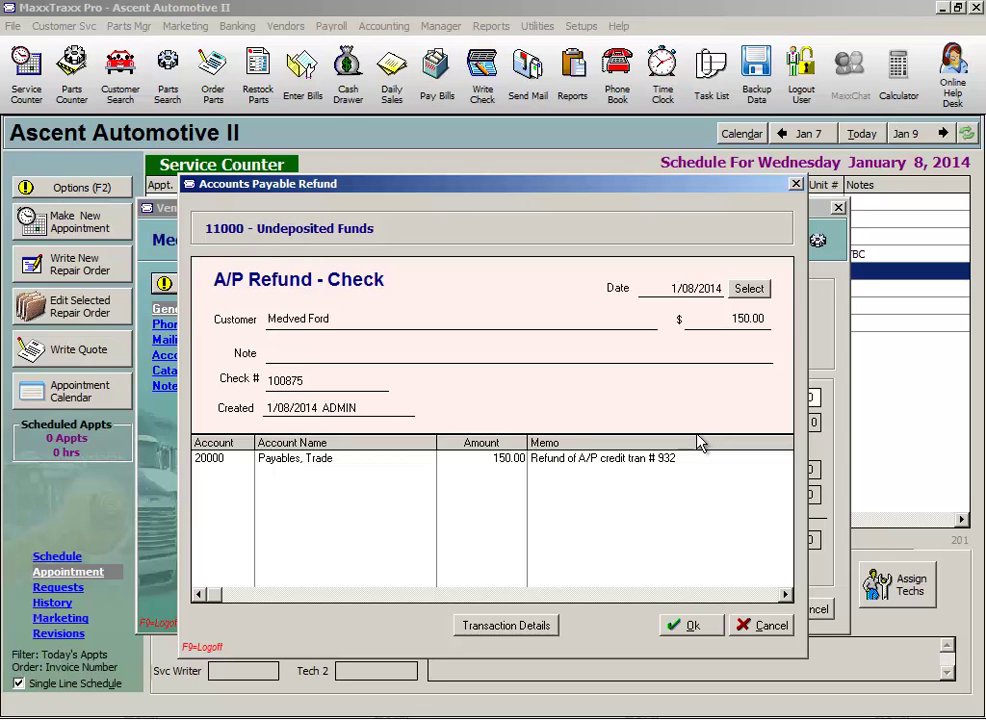
Save the A/P refund check and close the Medved Ford vendor record and vendor list
{"action": "left_click", "coordinate": [698, 627]}
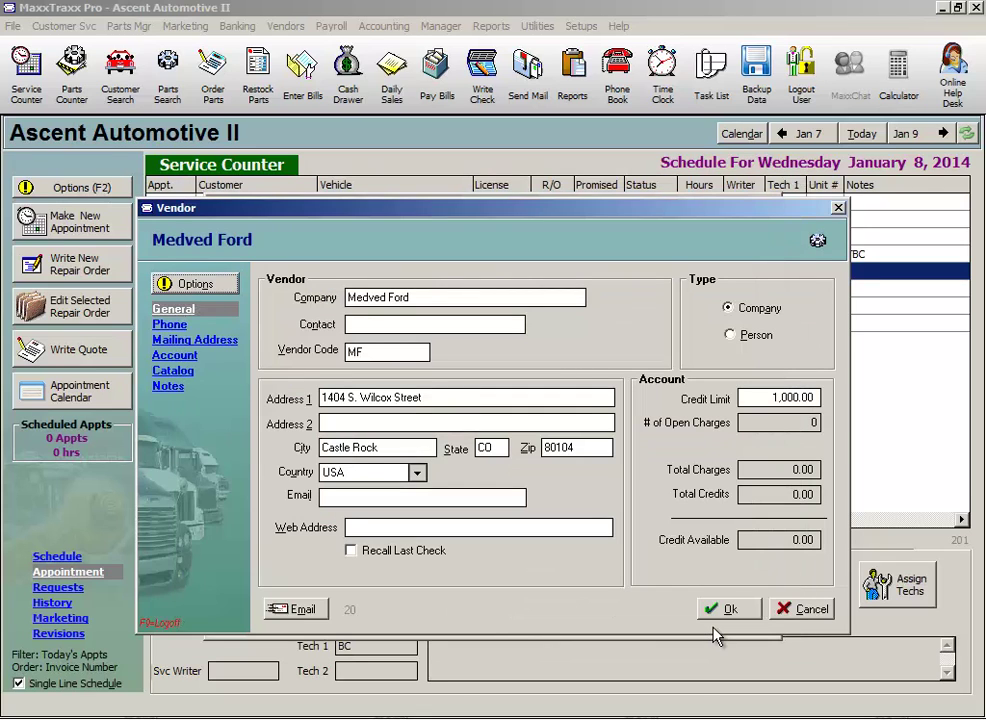
{"action": "left_click", "coordinate": [731, 612]}
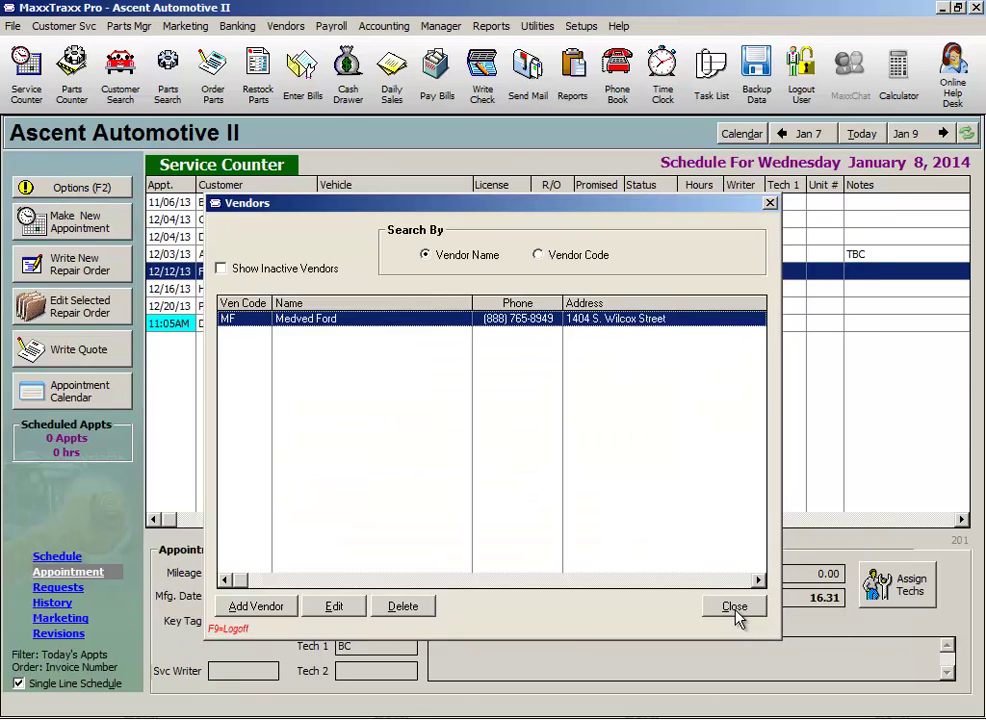
{"action": "left_click", "coordinate": [735, 609]}
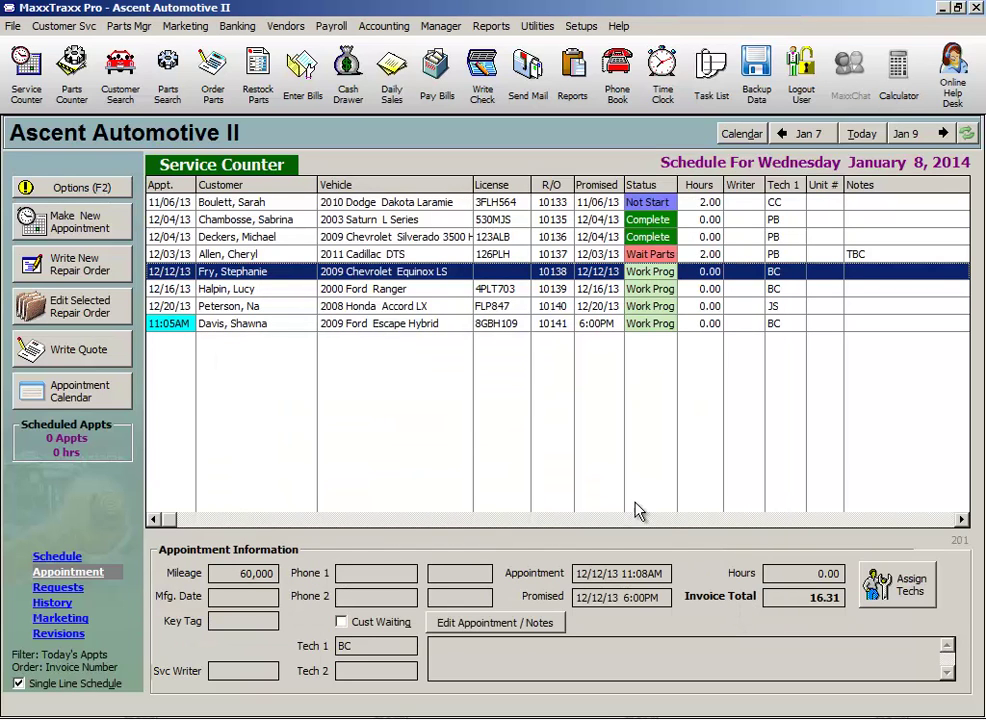
Reopen repair order 10138 and search parts for 'mt2' on the Starter replace job
{"action": "double_click", "coordinate": [416, 283]}
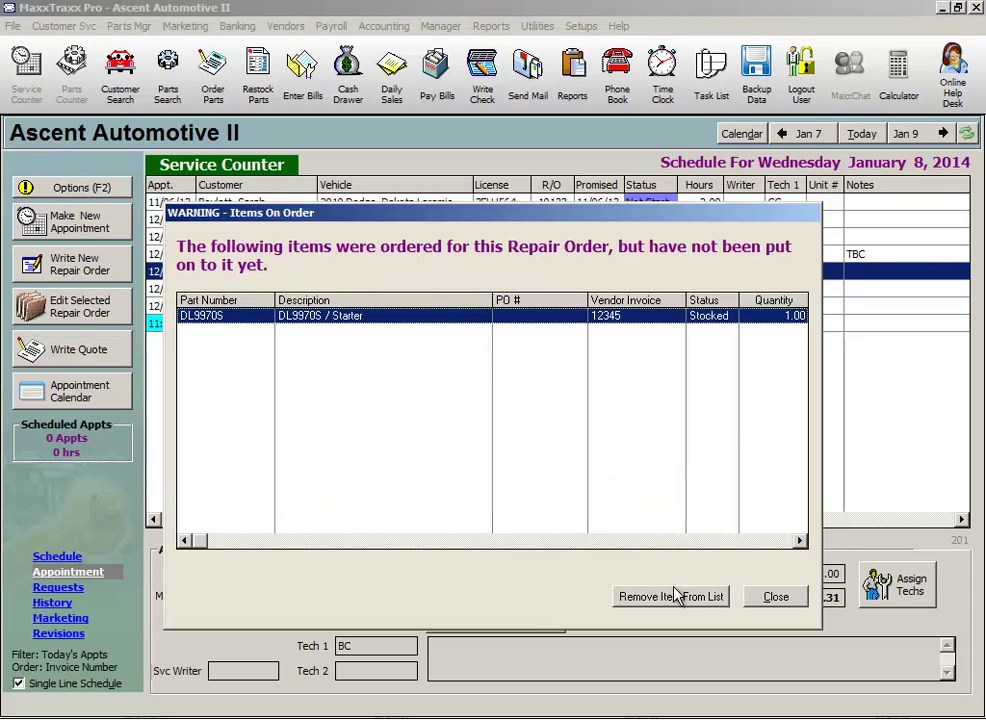
{"action": "left_click", "coordinate": [783, 604]}
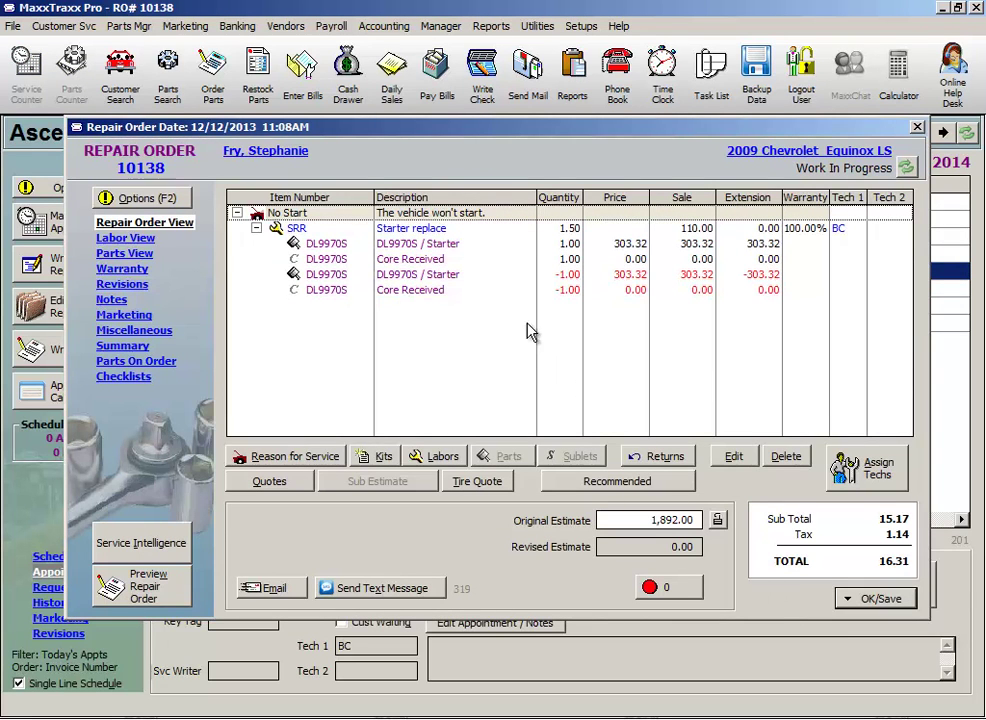
{"action": "left_click", "coordinate": [322, 228]}
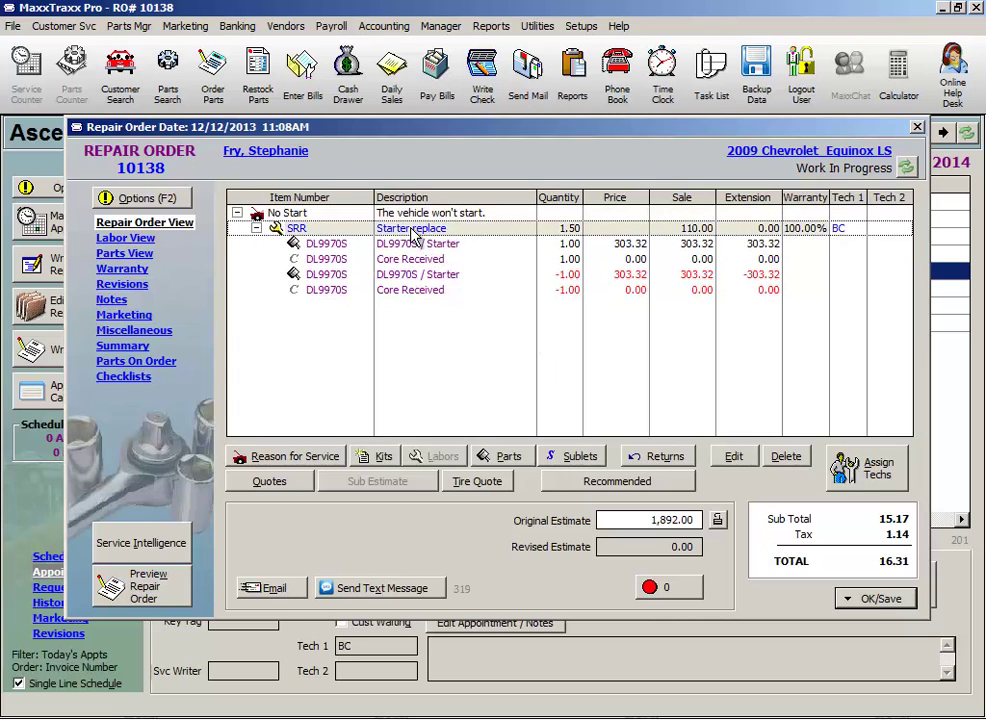
{"action": "left_click", "coordinate": [503, 456]}
{"action": "left_click", "coordinate": [558, 27]}
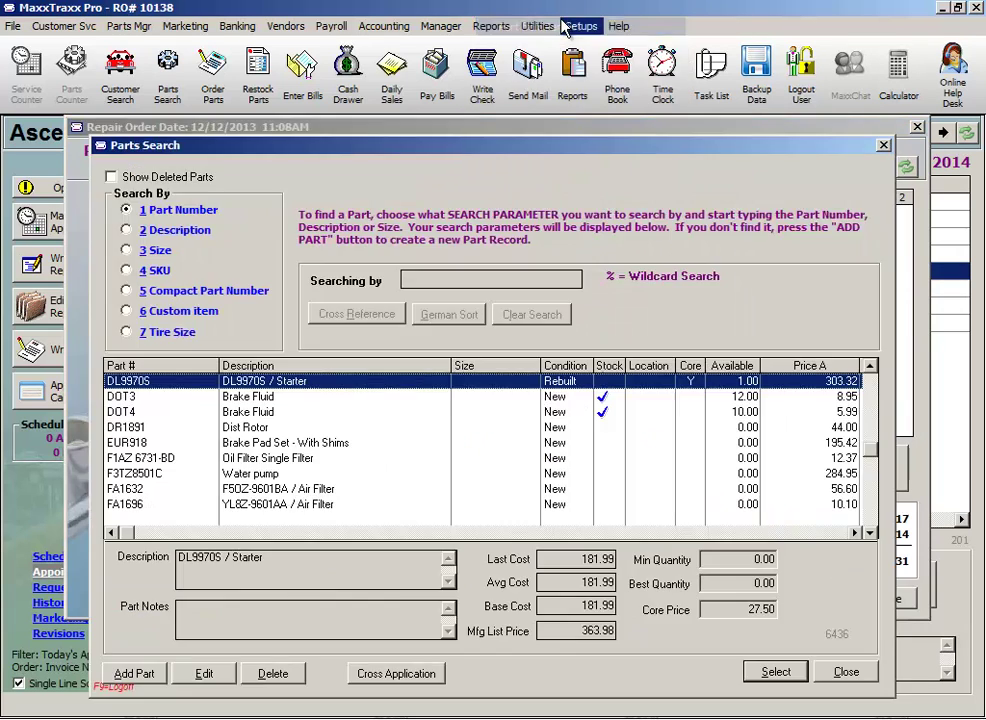
{"action": "type", "text": "mt2"}
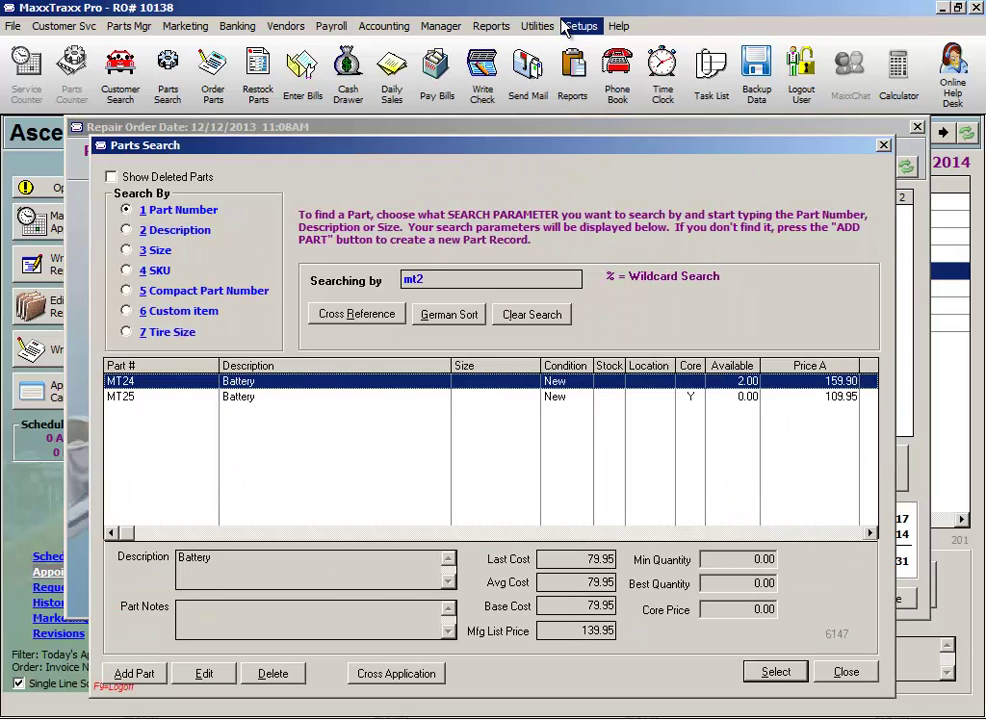
Add the MT24 battery with a 50% warranty discount, answering the hazardous waste prompt
{"action": "double_click", "coordinate": [415, 383]}
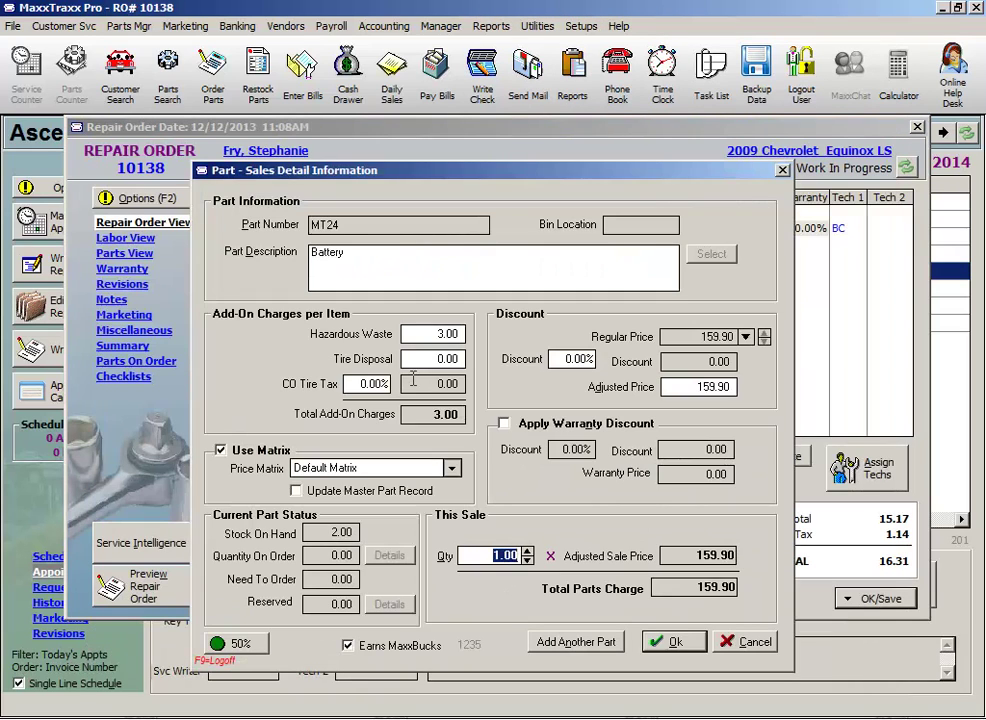
{"action": "left_click", "coordinate": [506, 427]}
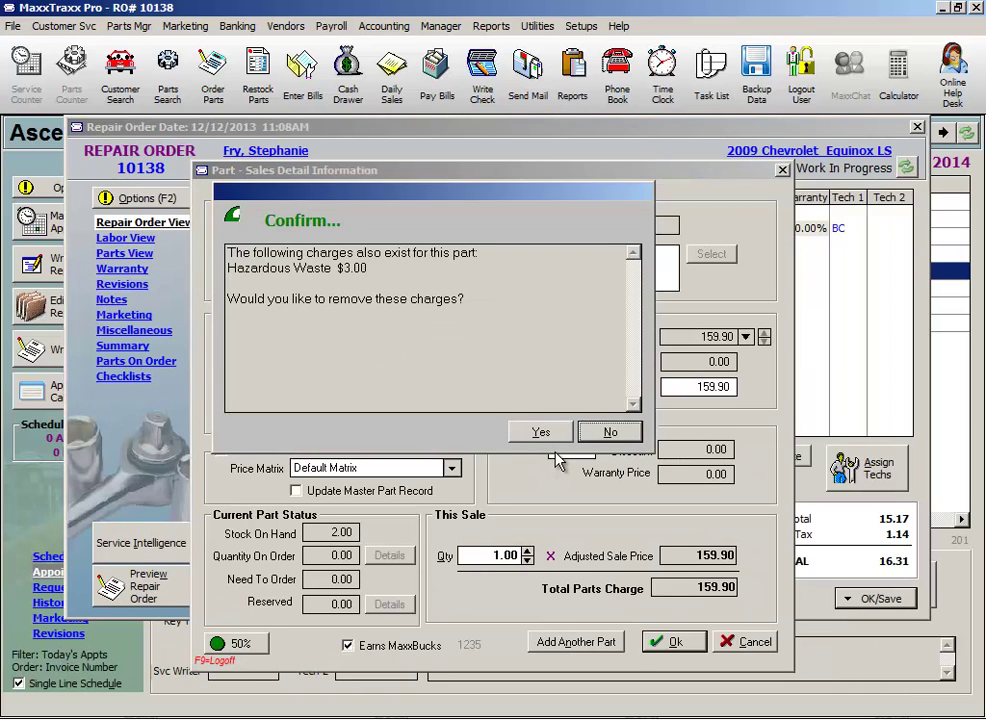
{"action": "left_click", "coordinate": [610, 432]}
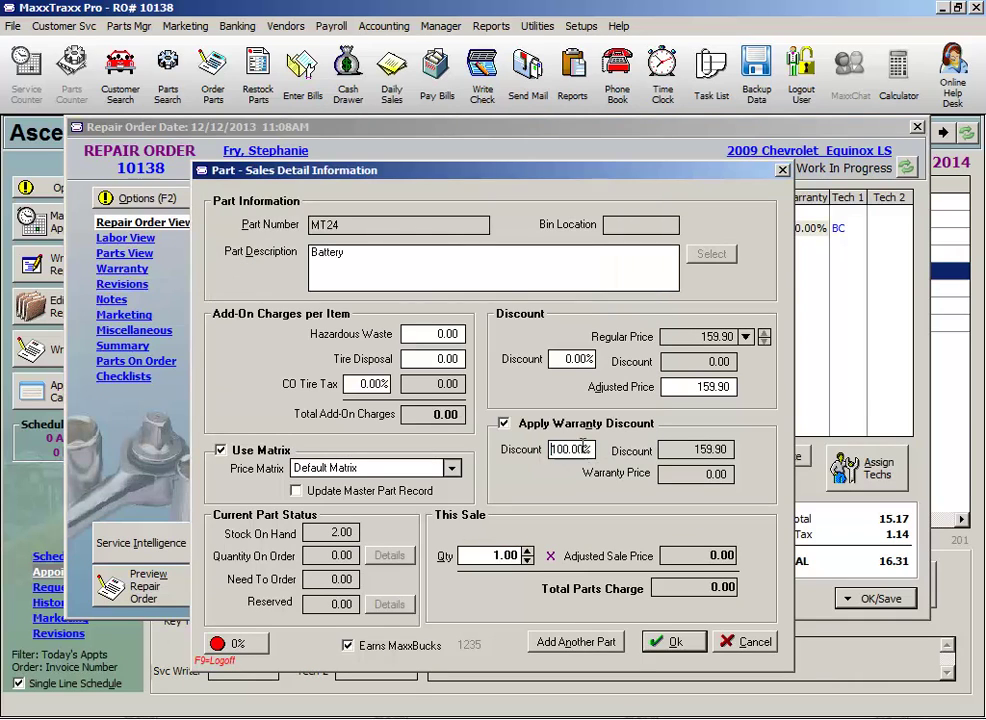
{"action": "type", "text": "50"}
{"action": "key", "text": "Tab"}
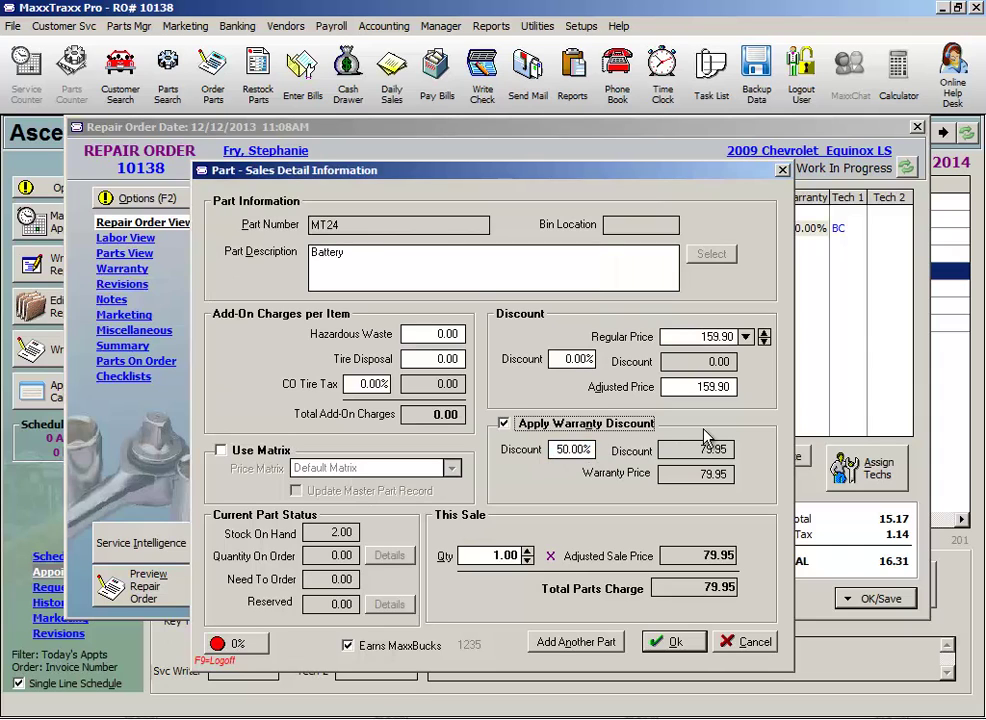
{"action": "key", "text": "Tab"}
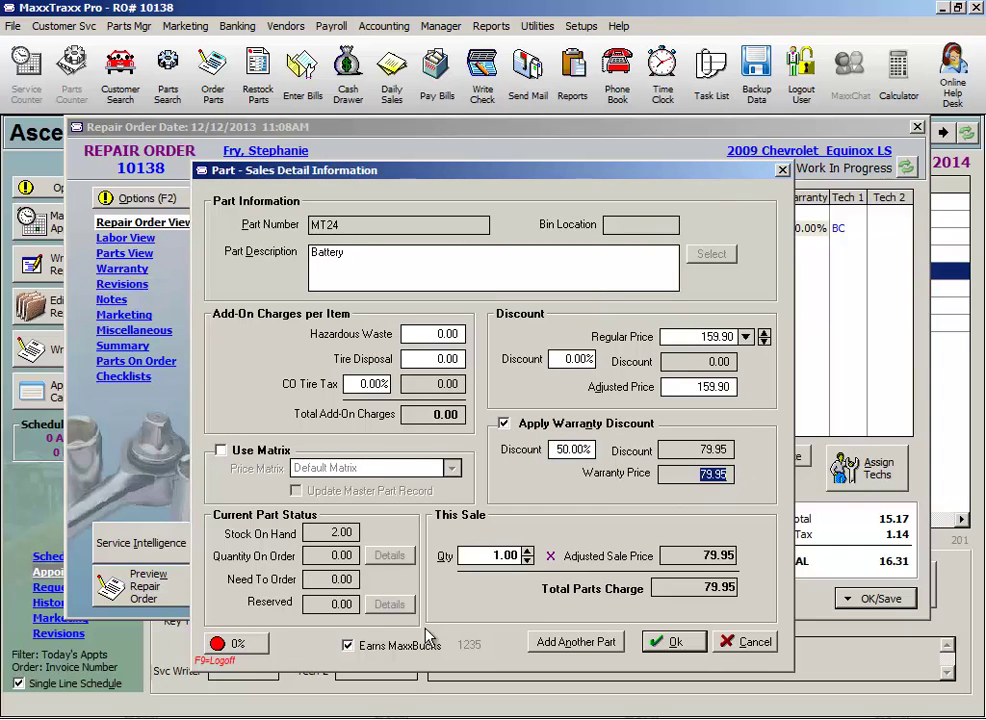
Review the battery's profitability twice, then add the discounted MT24 line to the order
{"action": "left_click", "coordinate": [236, 643]}
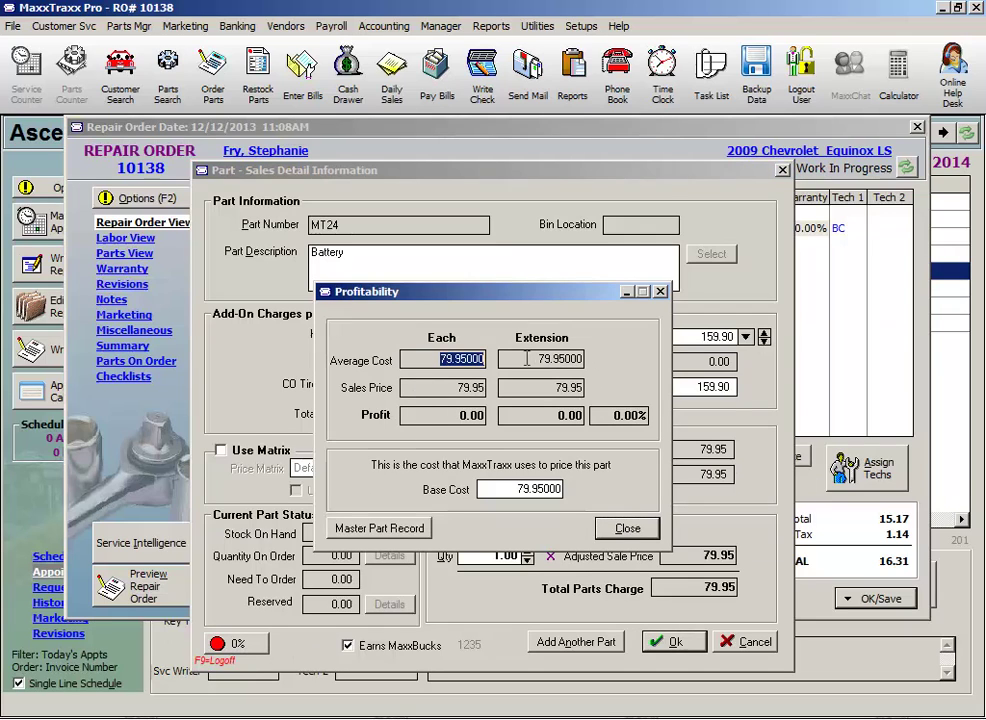
{"action": "left_click", "coordinate": [627, 530]}
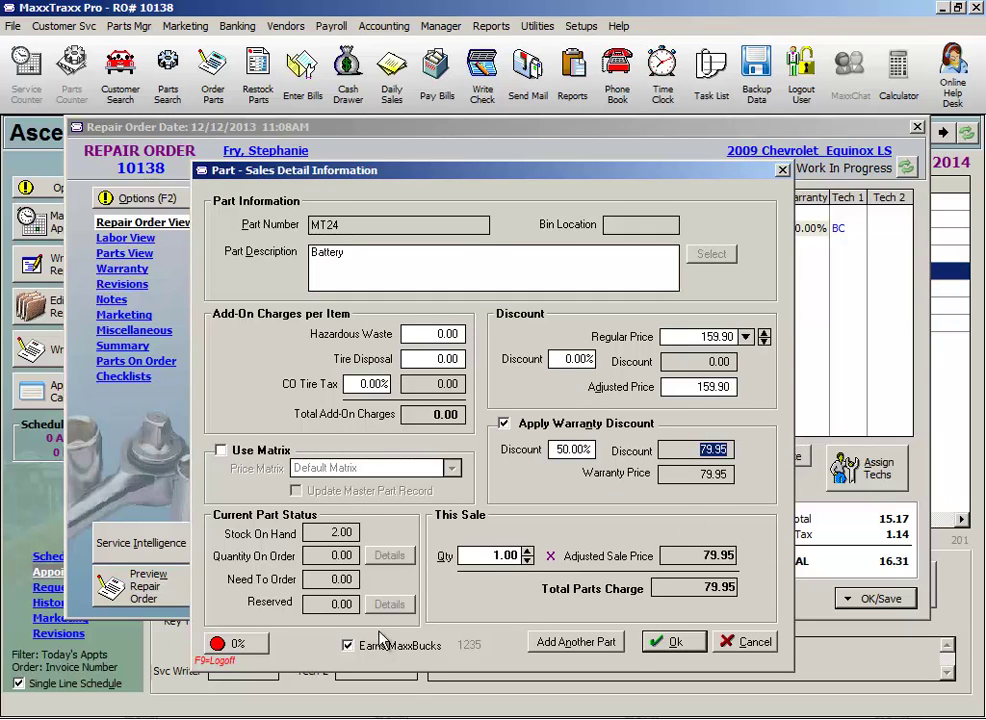
{"action": "left_click", "coordinate": [222, 643]}
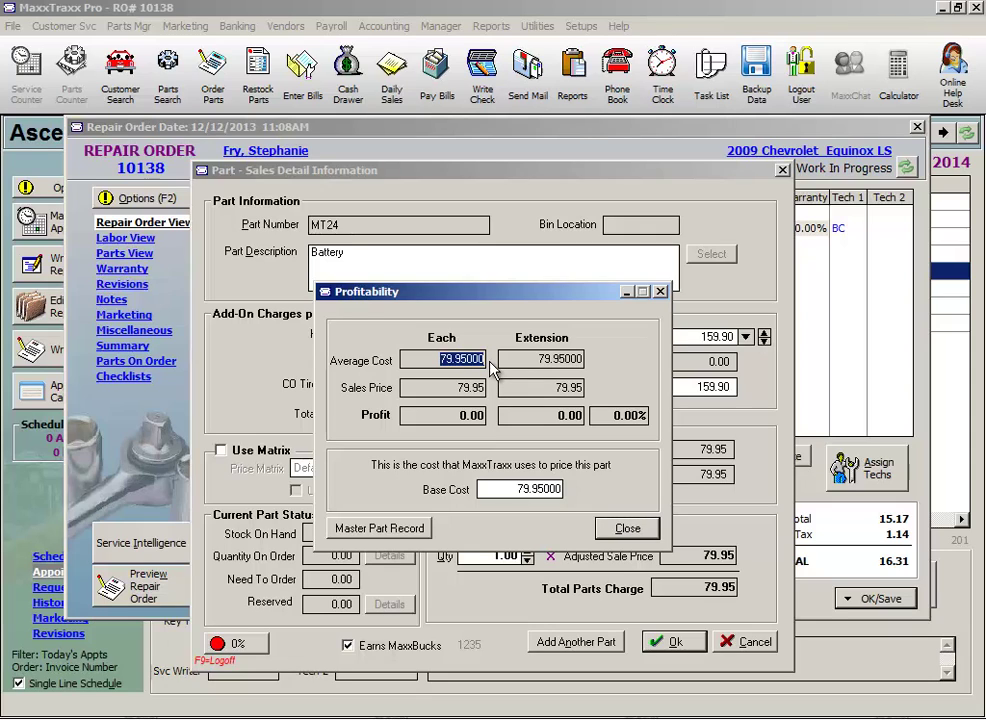
{"action": "left_click", "coordinate": [627, 528]}
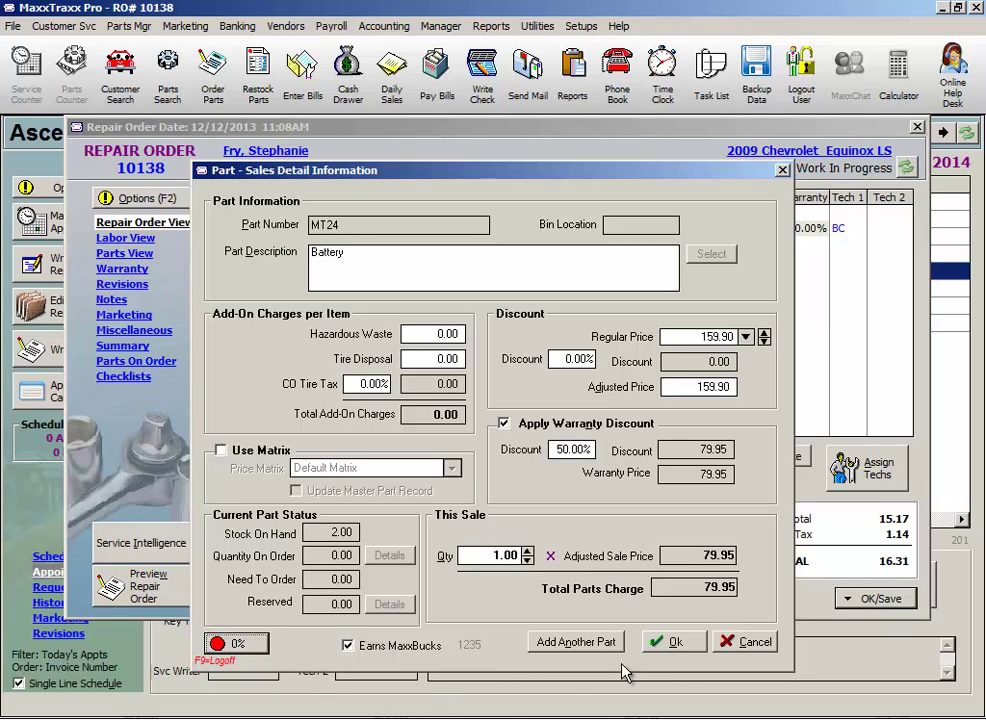
{"action": "left_click", "coordinate": [688, 645]}
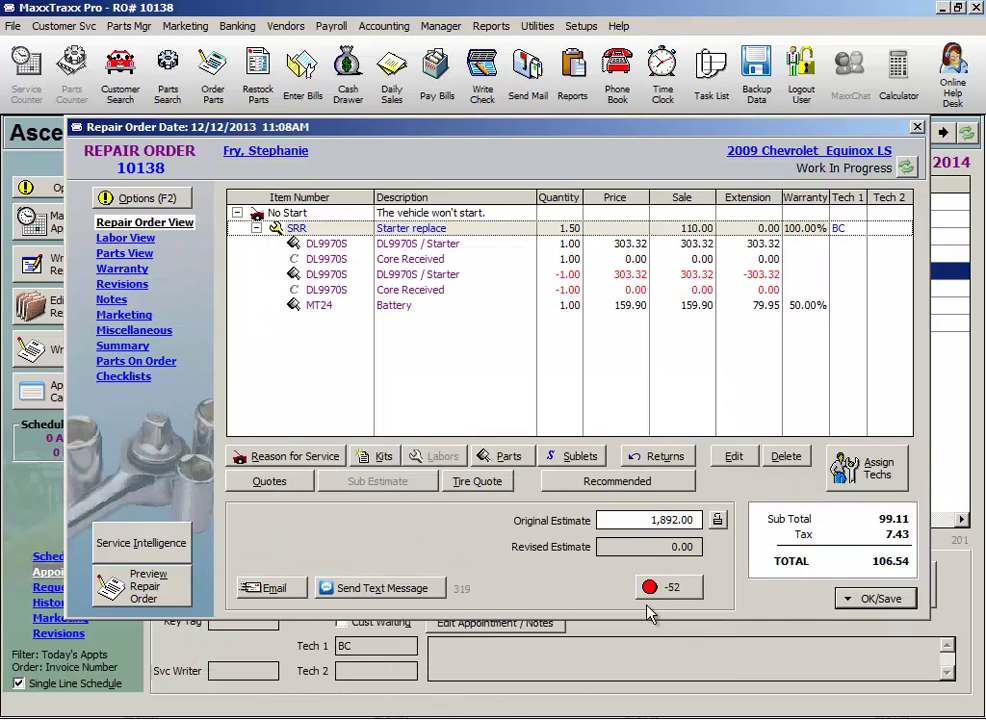
Save repair order 10138 with Save Only, continuing without adding items on order
{"action": "left_click", "coordinate": [880, 599]}
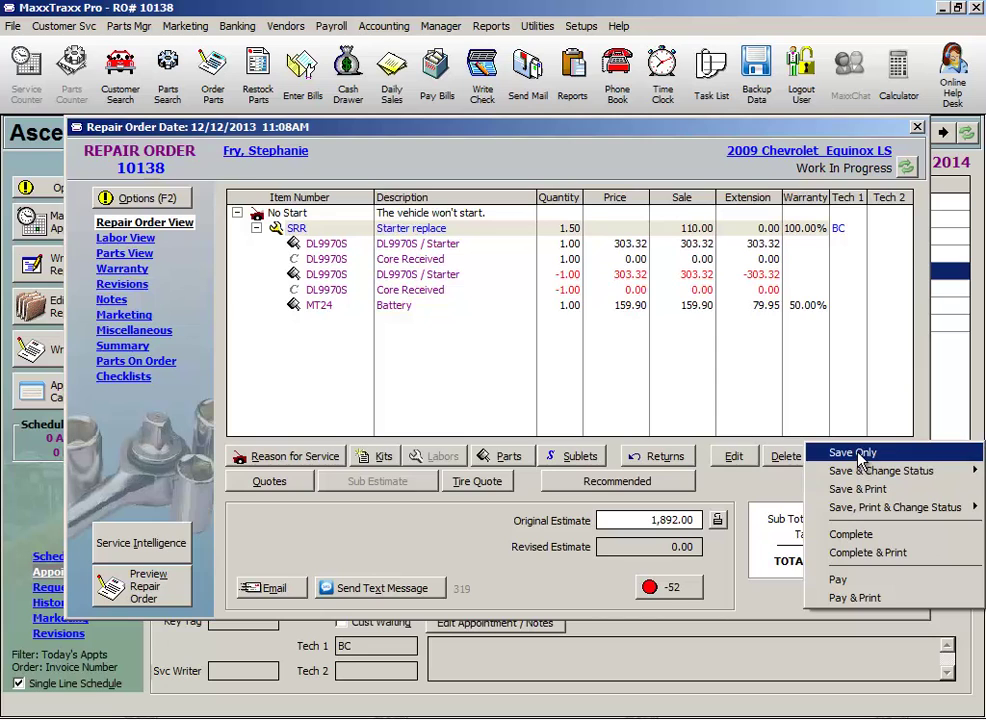
{"action": "left_click", "coordinate": [858, 455]}
{"action": "left_click", "coordinate": [740, 599]}
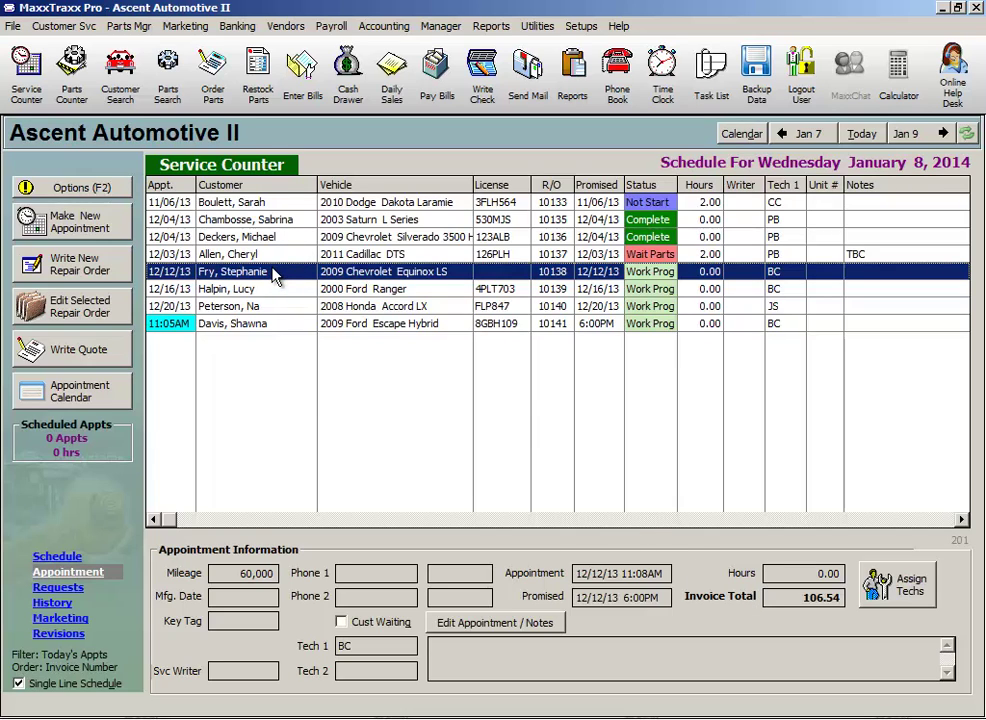
Search for the customer by last name, open their record, and create a new A/R credit
{"action": "left_click", "coordinate": [128, 97]}
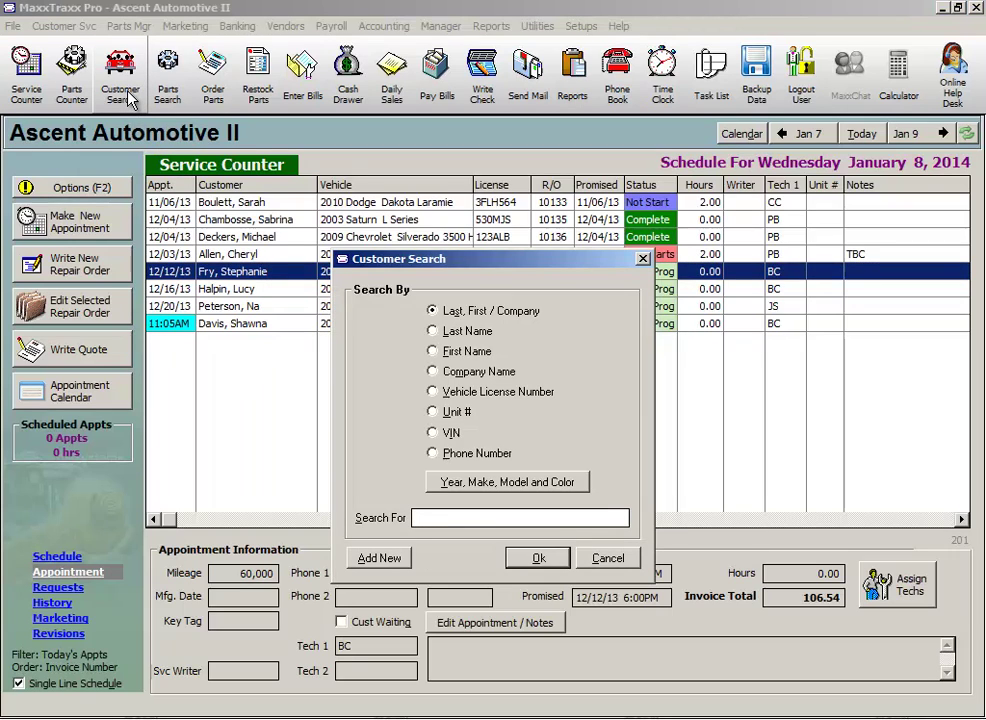
{"action": "type", "text": "fry"}
{"action": "key", "text": "Return"}
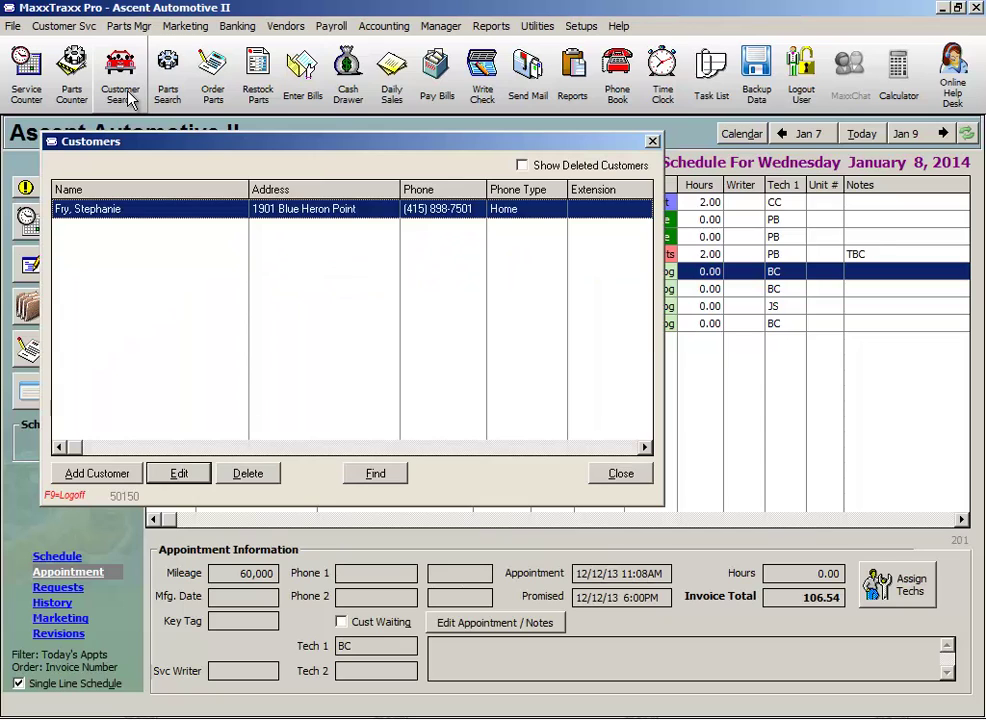
{"action": "key", "text": "Return"}
{"action": "left_click", "coordinate": [158, 226]}
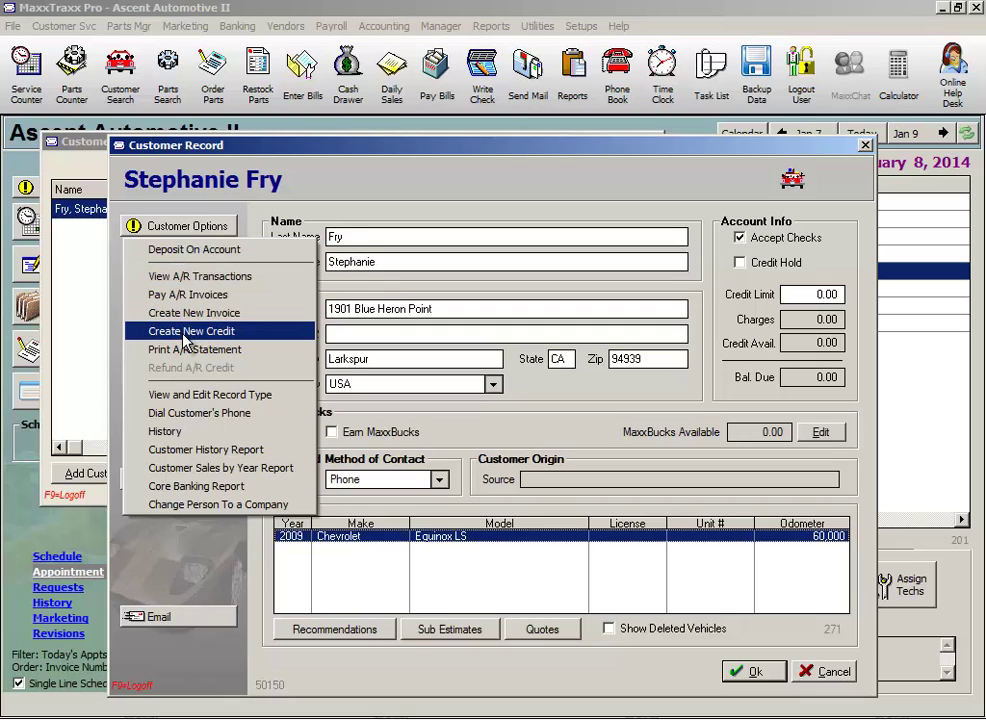
{"action": "left_click", "coordinate": [185, 334]}
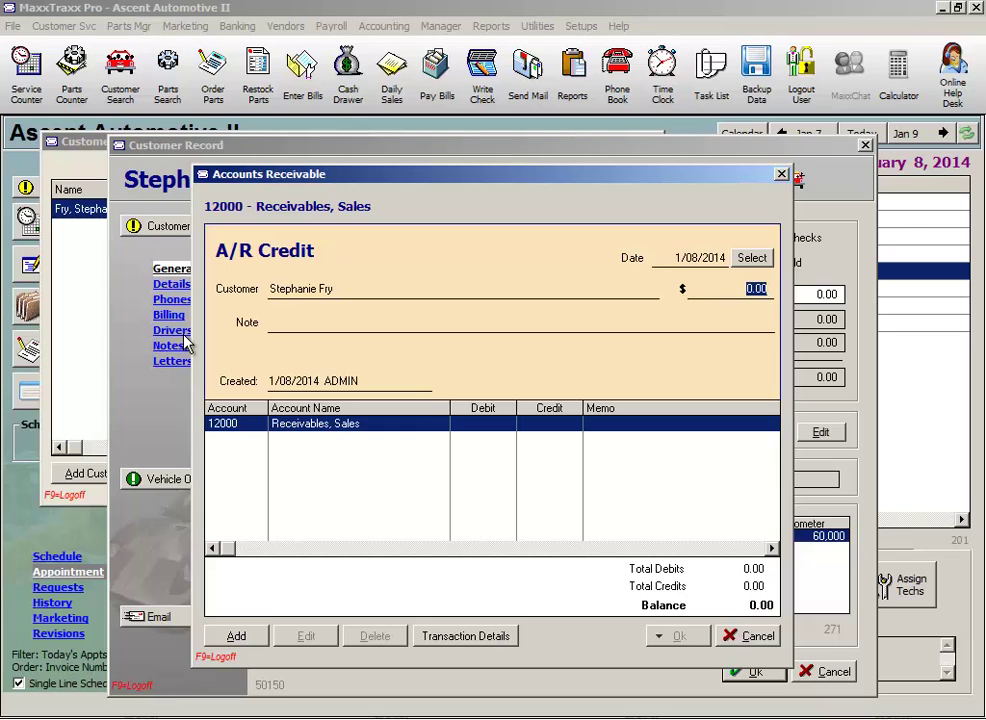
Enter a 150.00 credit amount with the note 'Goodwill credit'
{"action": "type", "text": "150.00"}
{"action": "key", "text": "Tab"}
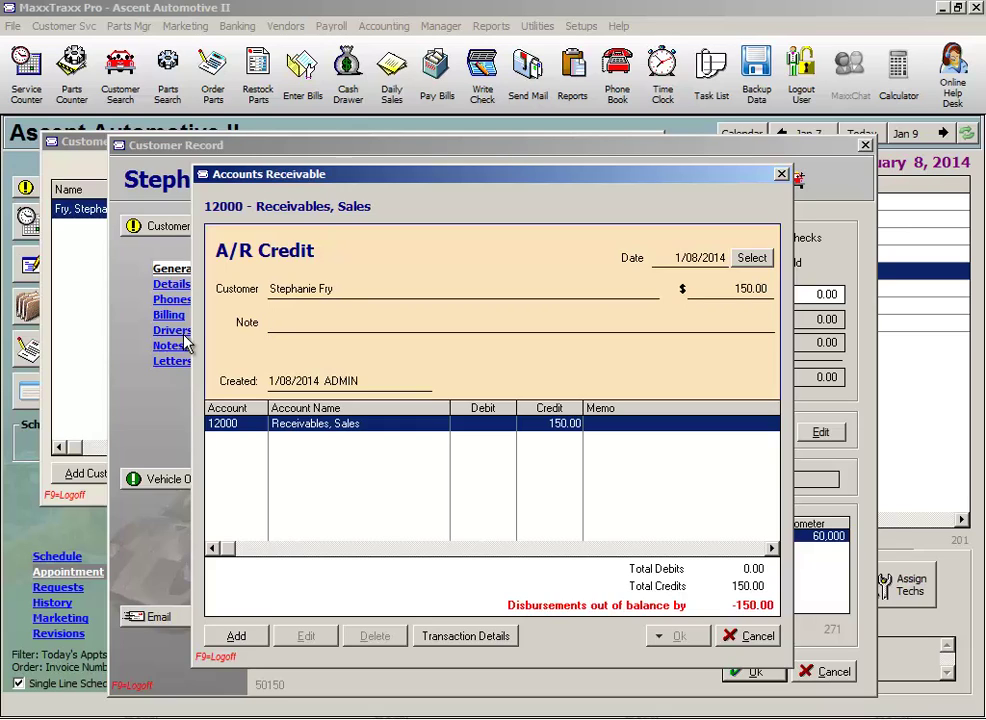
{"action": "type", "text": "Goodwill credit"}
{"action": "key", "text": "Return"}
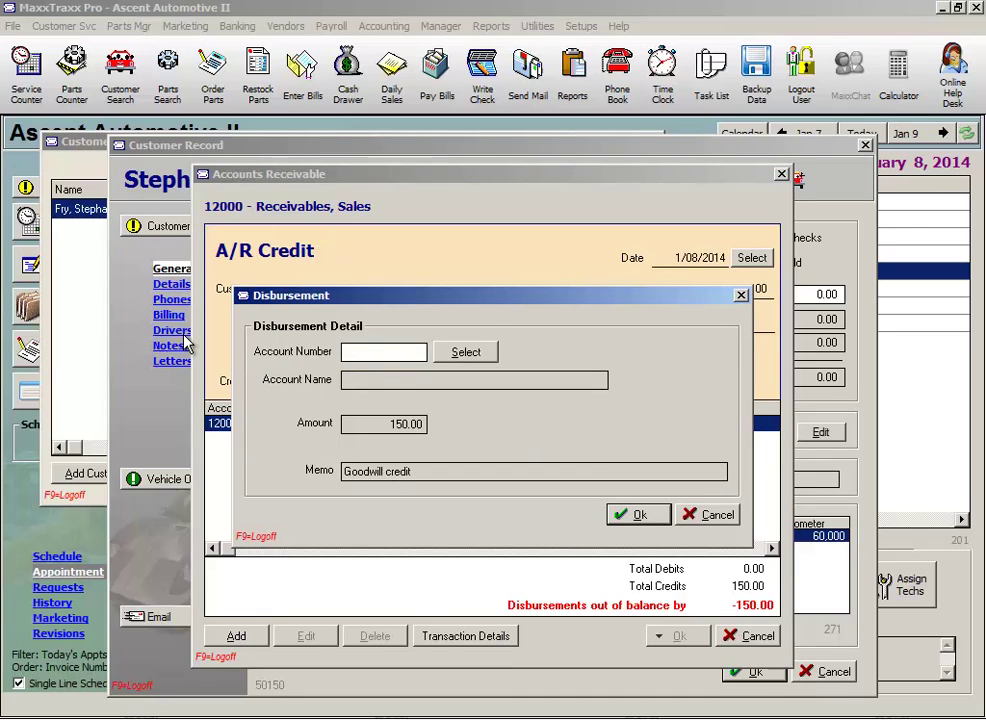
Offset the credit to account 63410 Warranty Discounts, then save and close it
{"action": "type", "text": "63410"}
{"action": "key", "text": "Tab"}
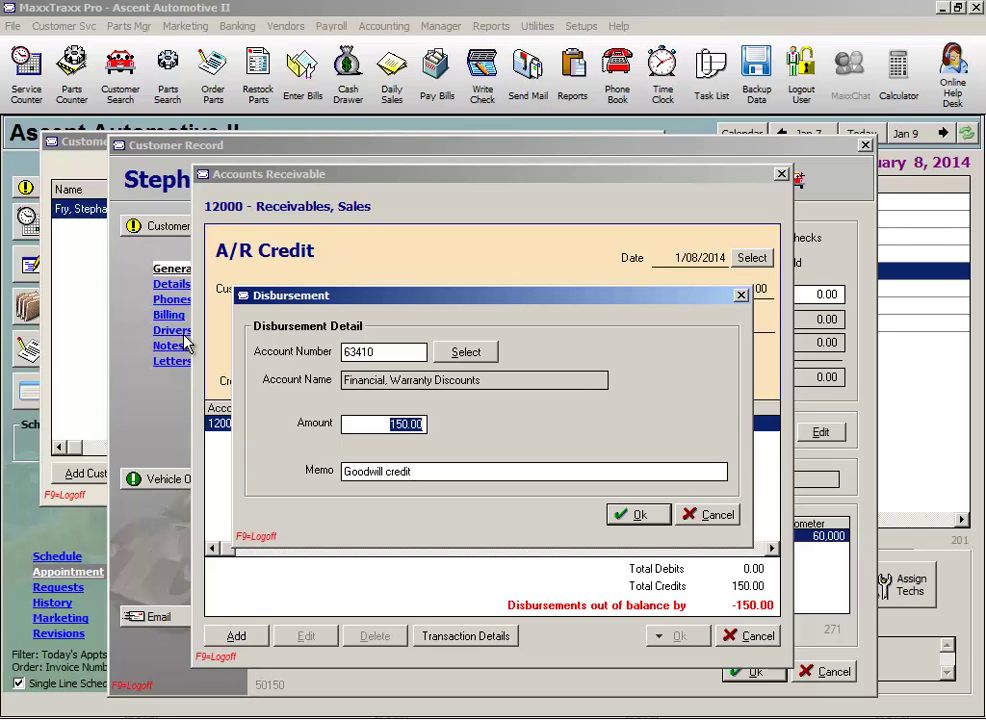
{"action": "key", "text": "shift+Tab"}
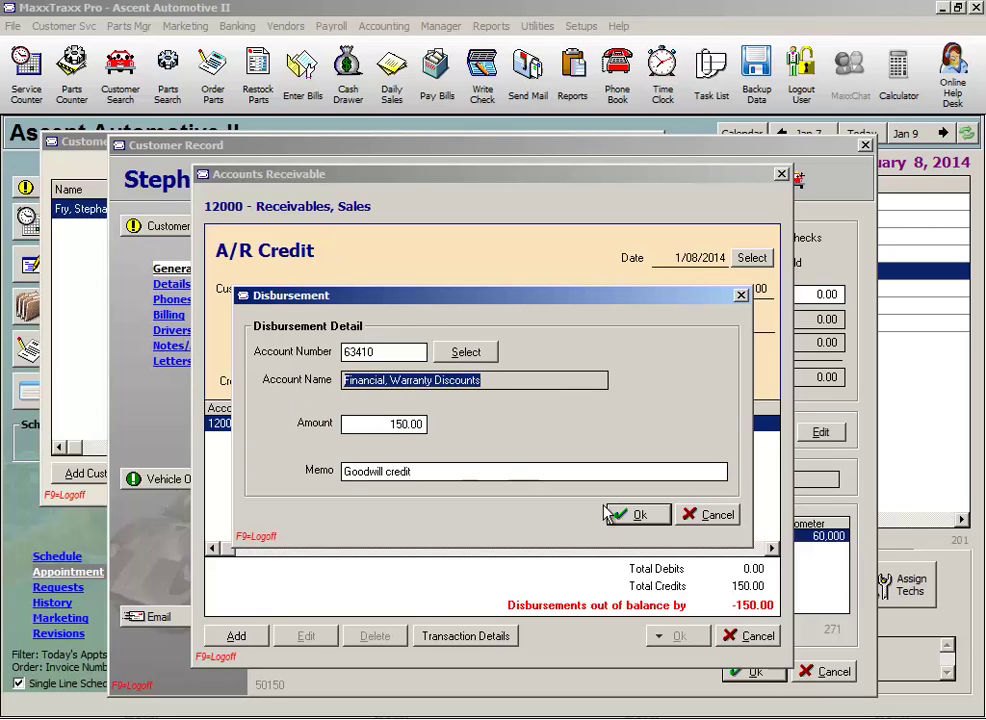
{"action": "left_click", "coordinate": [648, 524]}
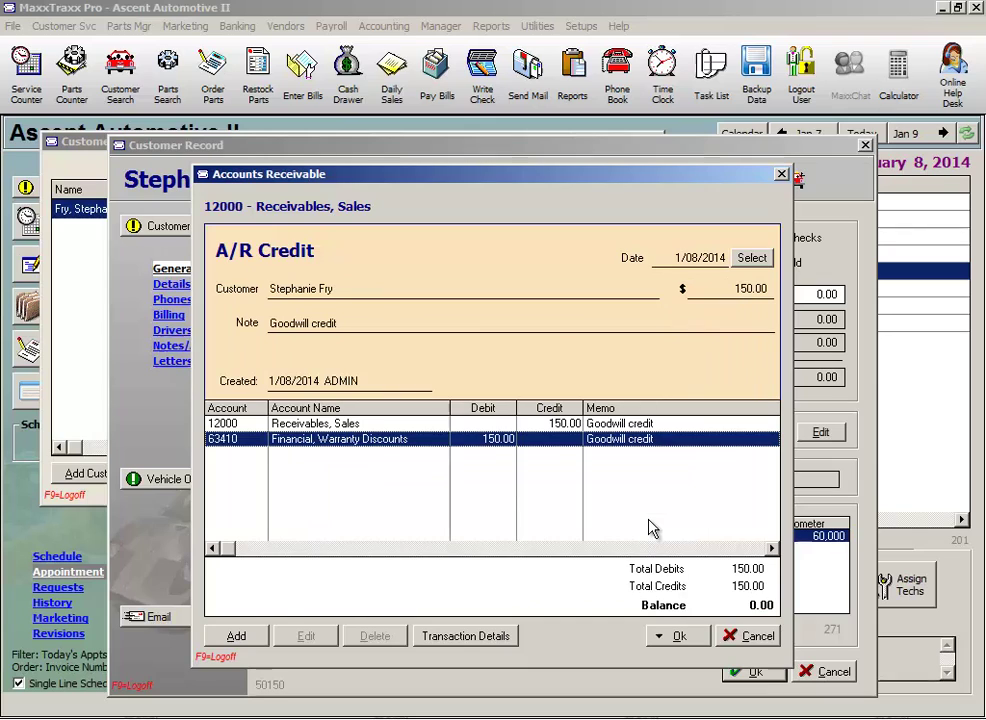
{"action": "left_click", "coordinate": [690, 637]}
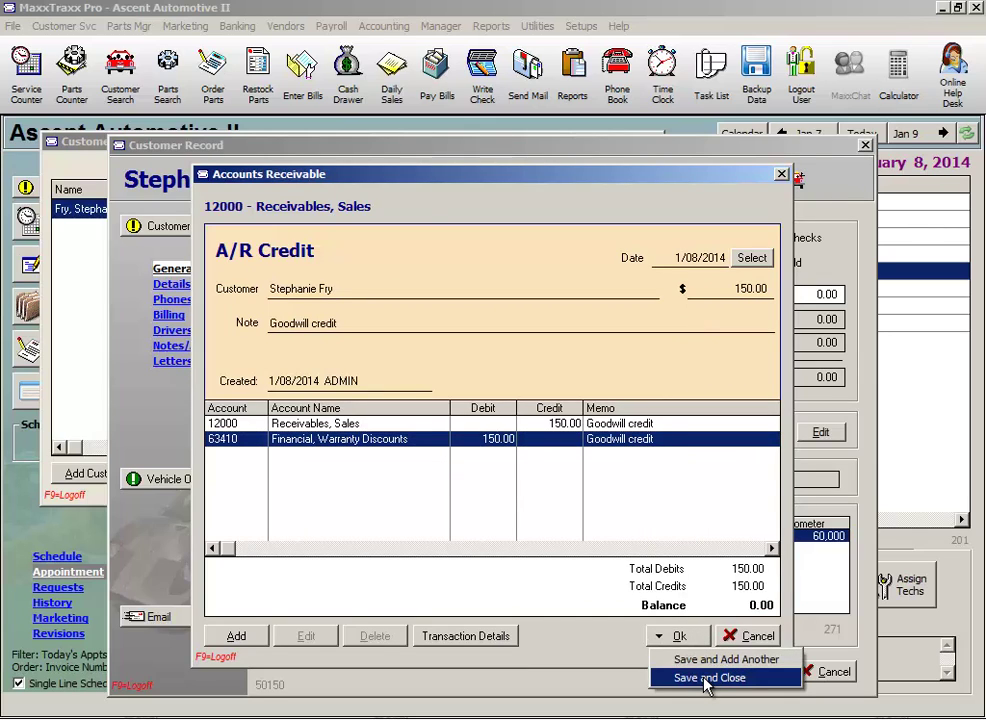
{"action": "left_click", "coordinate": [708, 678]}
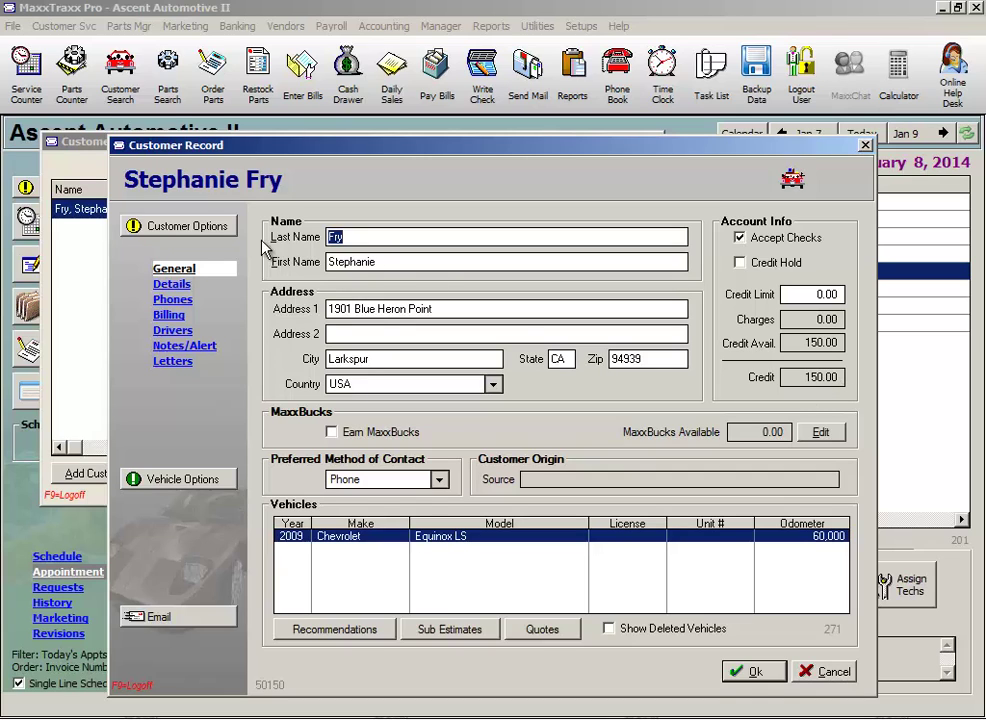
Refund the customer's 150.00 goodwill credit using 'Check, Write Company Check'
{"action": "left_click", "coordinate": [190, 227]}
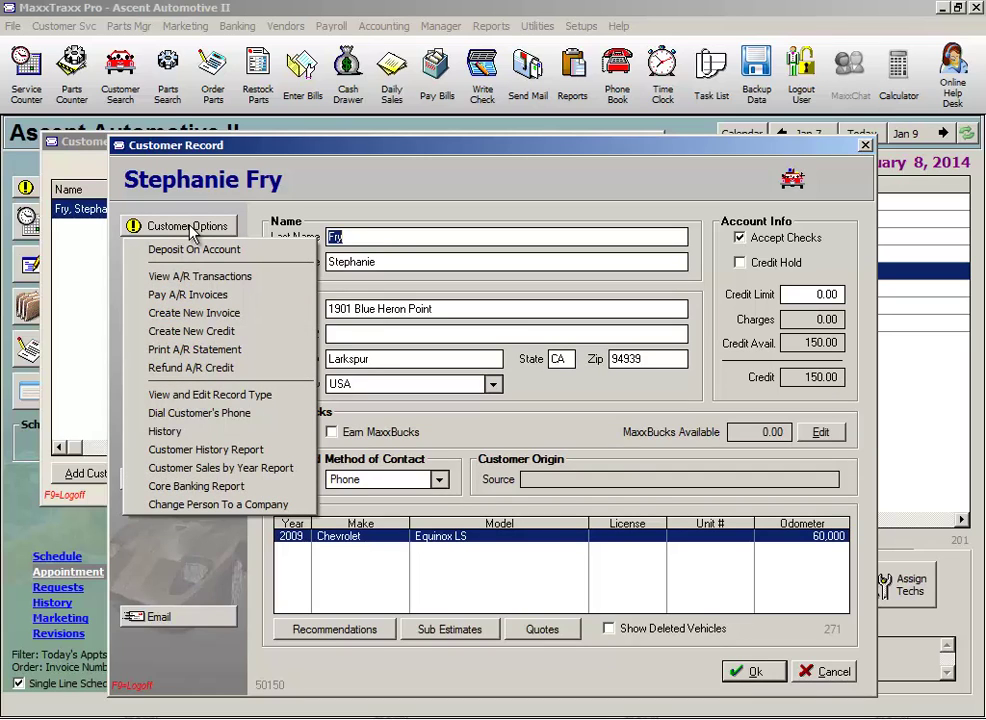
{"action": "left_click", "coordinate": [239, 370]}
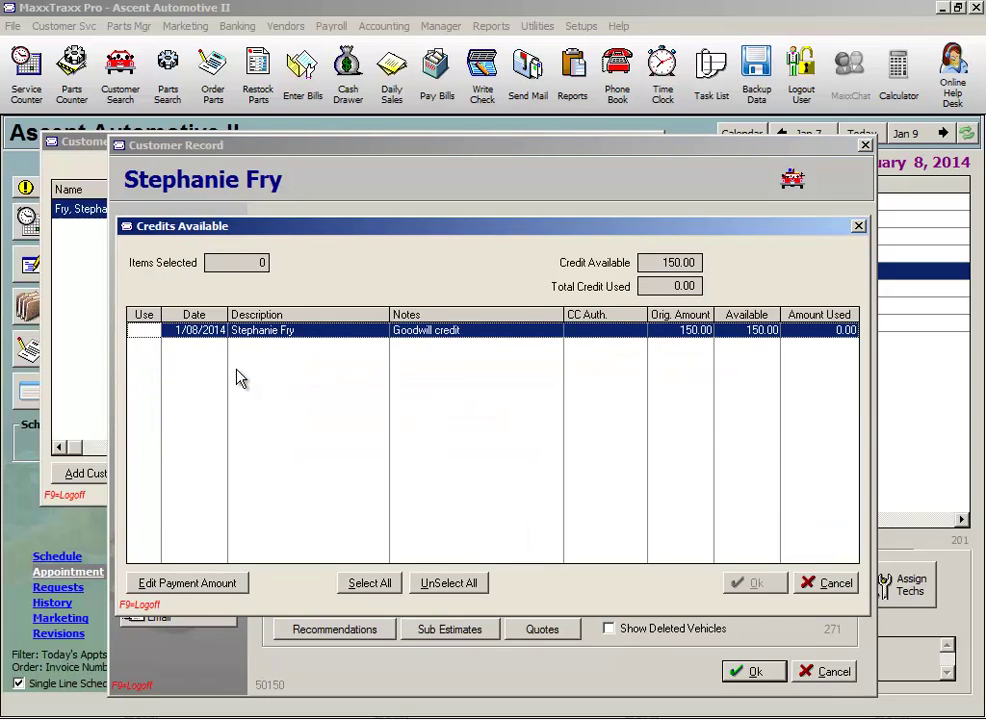
{"action": "left_click", "coordinate": [141, 333]}
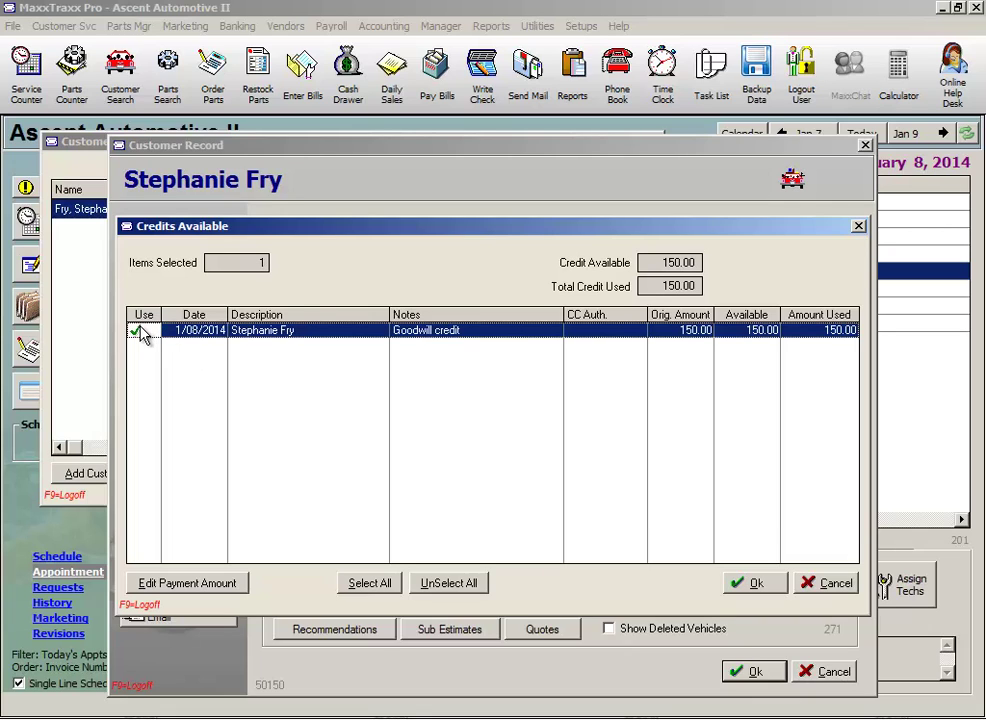
{"action": "left_click", "coordinate": [764, 588]}
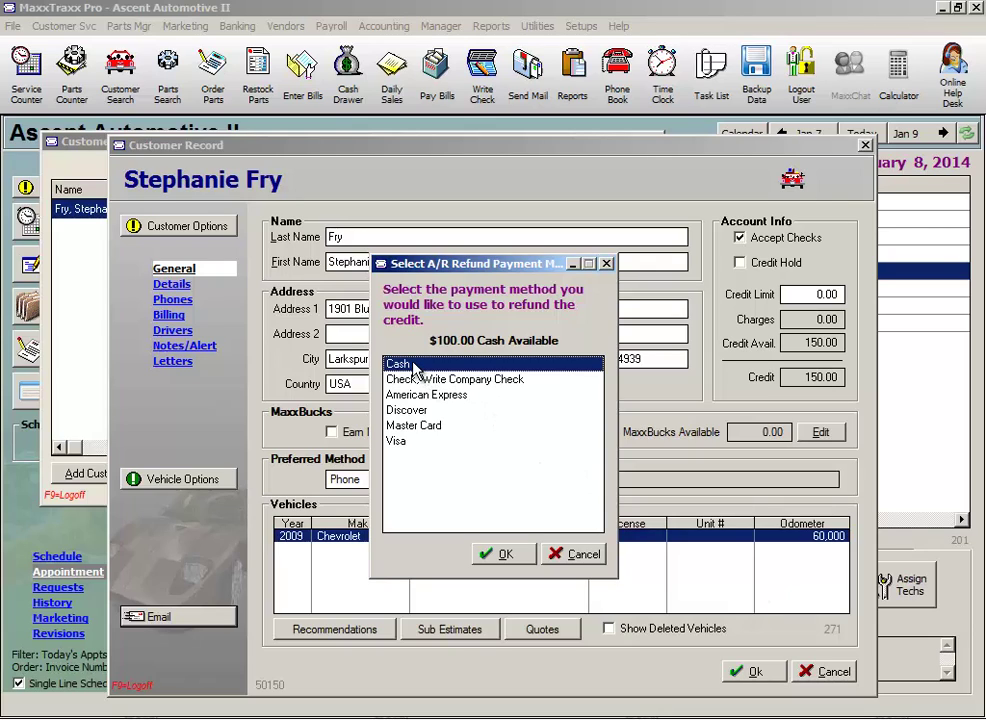
{"action": "left_click", "coordinate": [474, 381]}
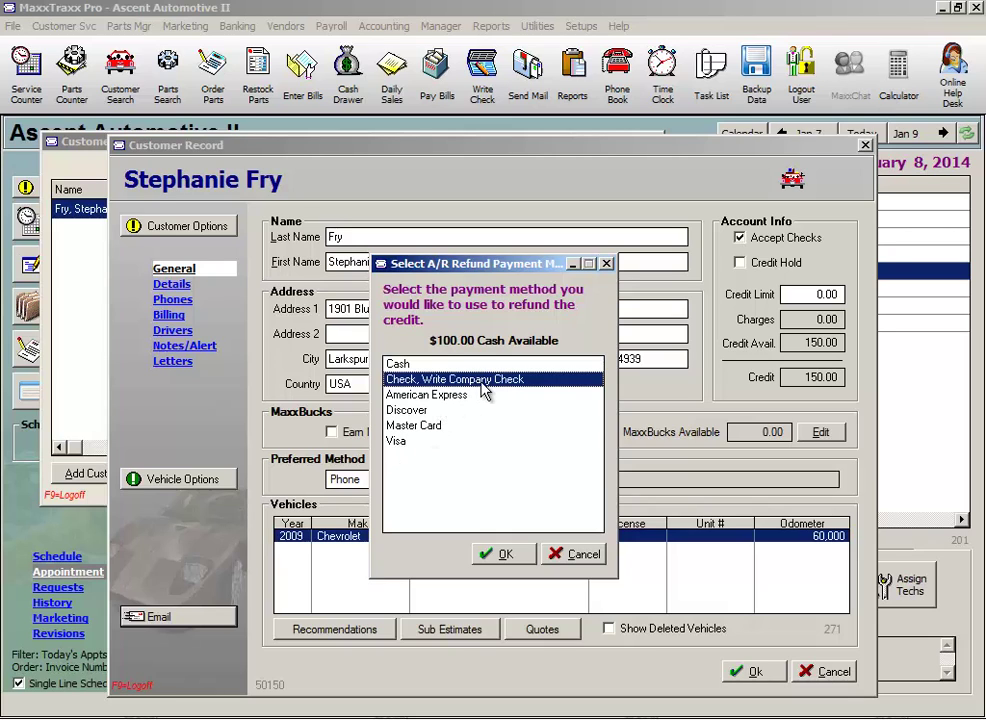
{"action": "left_click", "coordinate": [504, 555]}
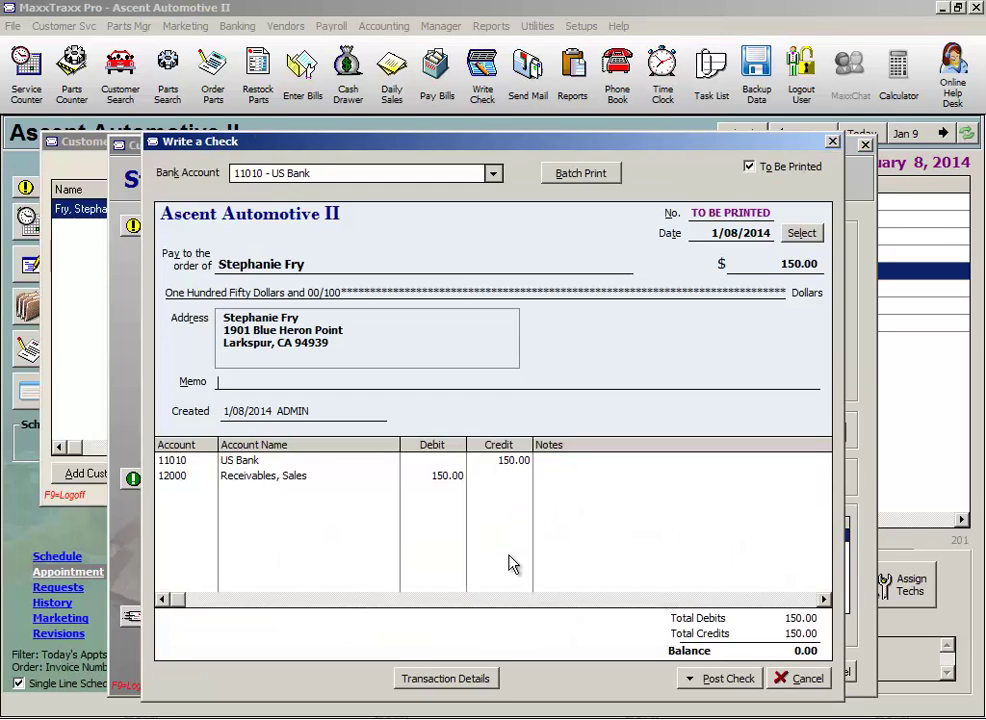
Post and print one copy of the refund as check 4,500, then close the customer record
{"action": "left_click", "coordinate": [730, 680]}
{"action": "mouse_move", "coordinate": [740, 701]}
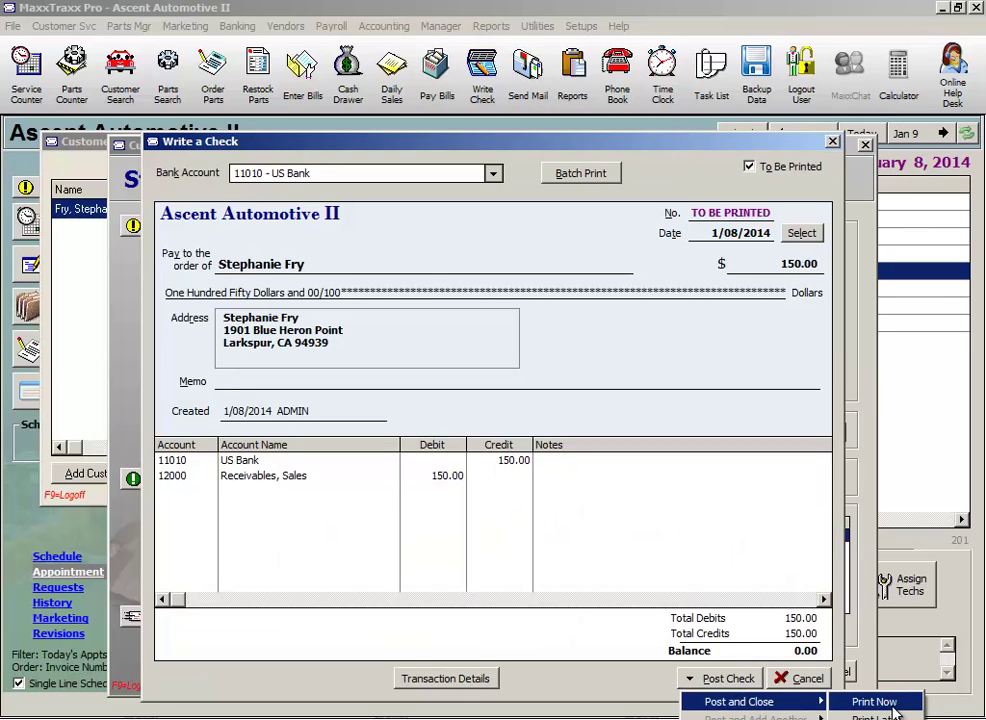
{"action": "left_click", "coordinate": [893, 708]}
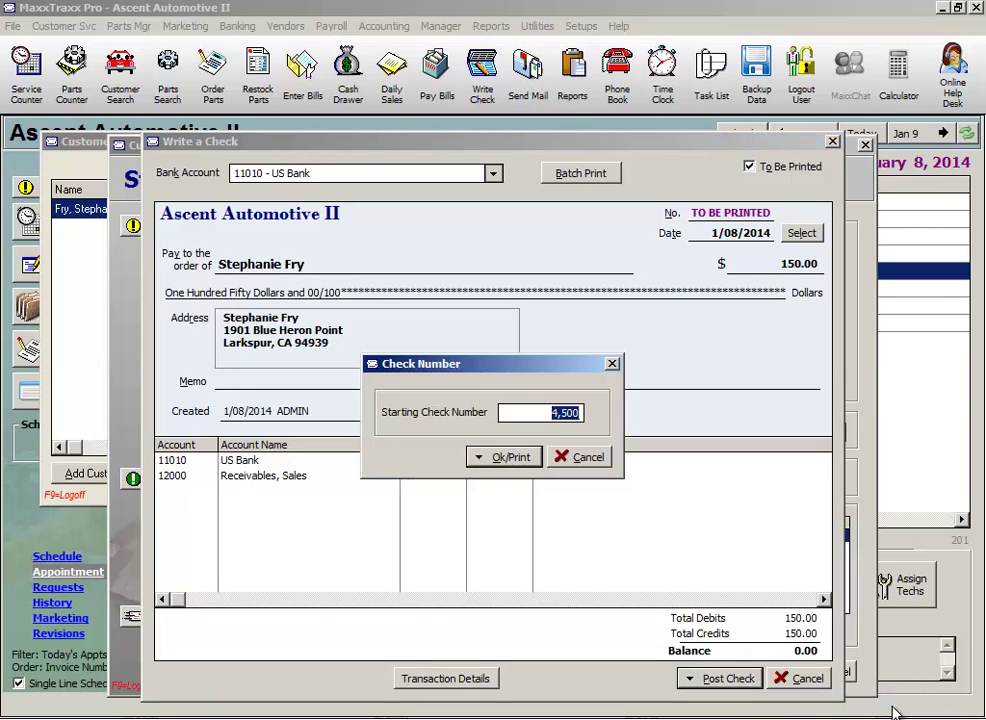
{"action": "left_click", "coordinate": [492, 456]}
{"action": "left_click", "coordinate": [525, 368]}
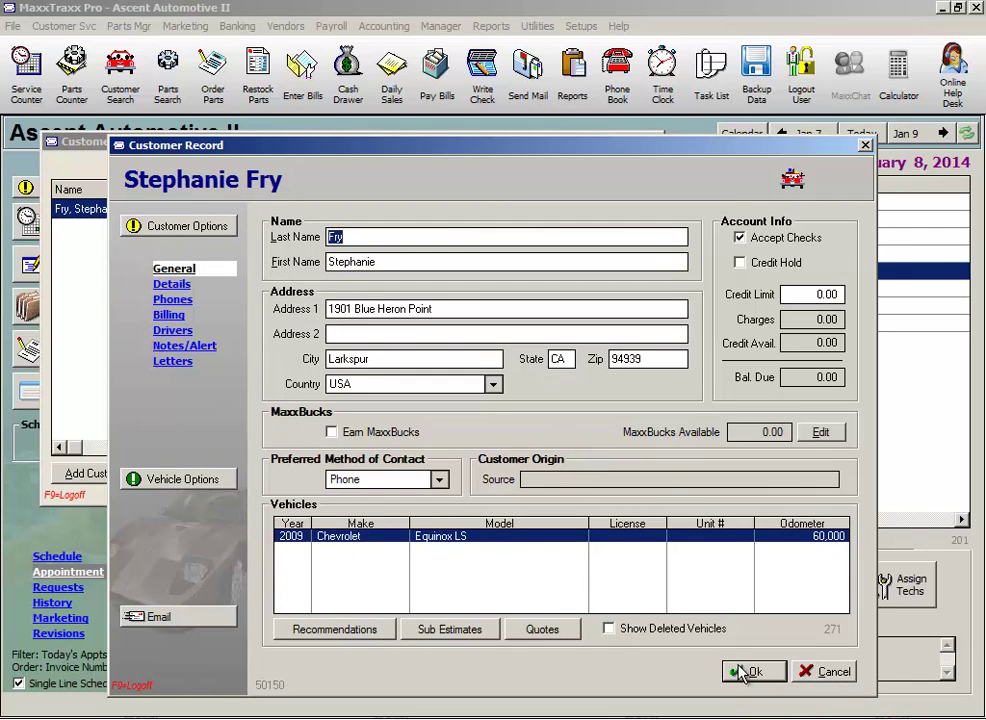
{"action": "left_click", "coordinate": [750, 671]}
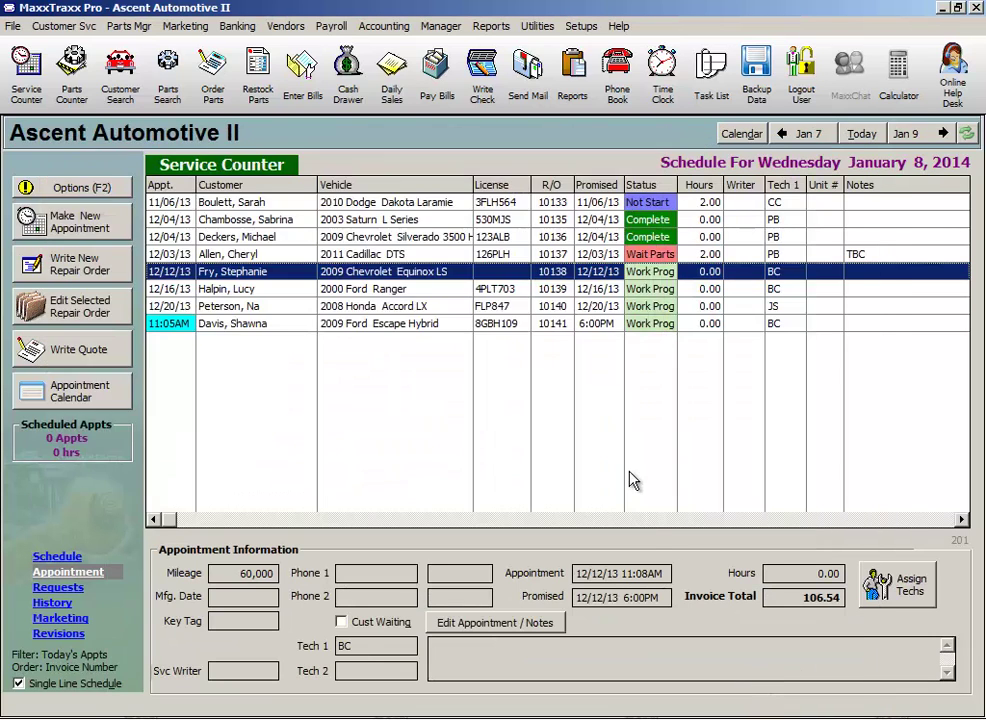